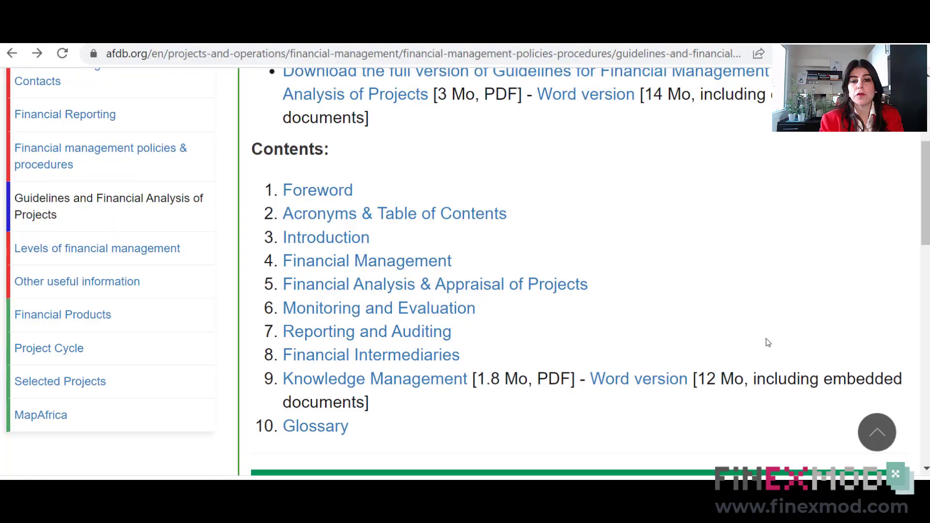
# Scroll the African Development Bank Guidelines page to its ten-chapter Contents list.
pyautogui.scroll(5, 885, 284)
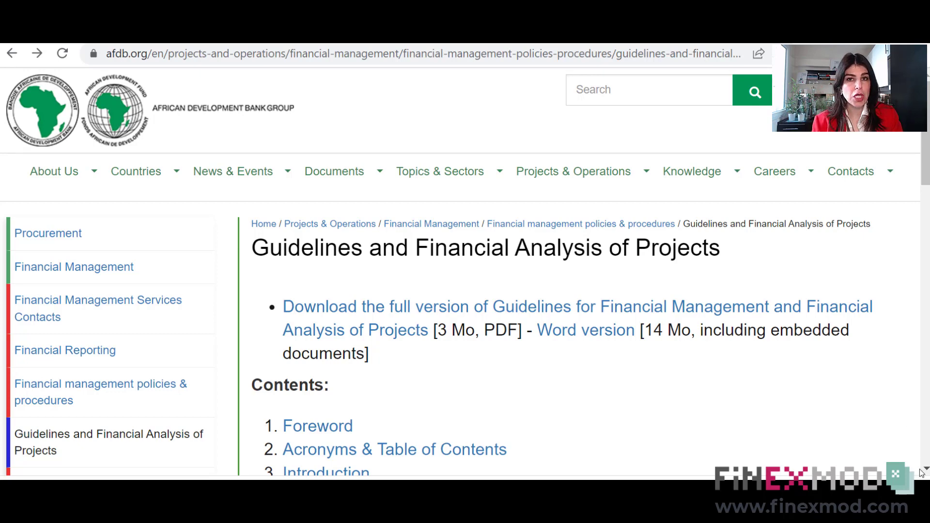
pyautogui.scroll(-1, 642, 393)
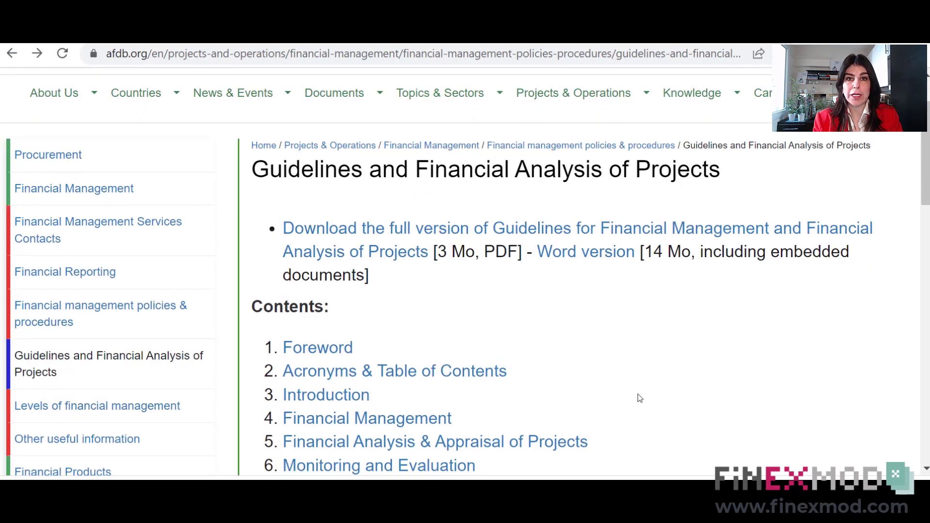
pyautogui.scroll(-2, 638, 396)
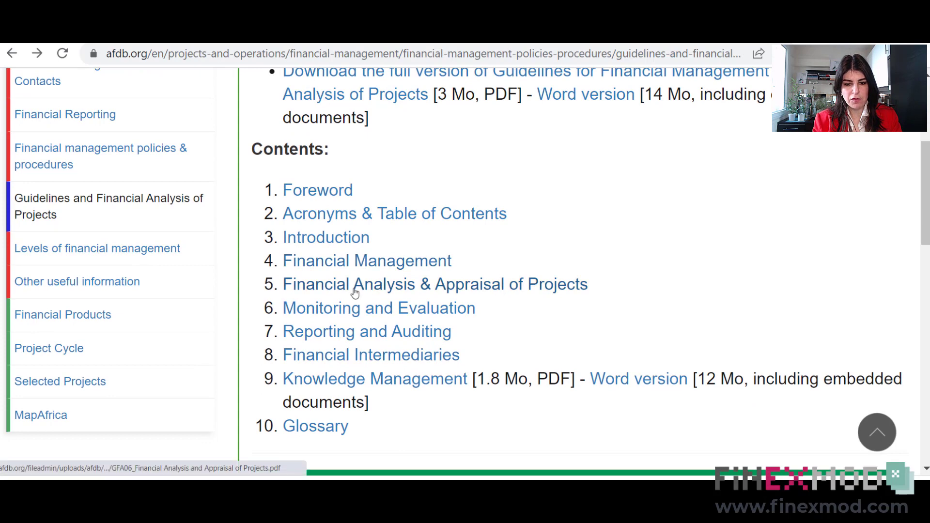
# Open the Financial Analysis & Appraisal of Projects PDF and scroll to section 3.4 on page 4.
pyautogui.click(490, 290)
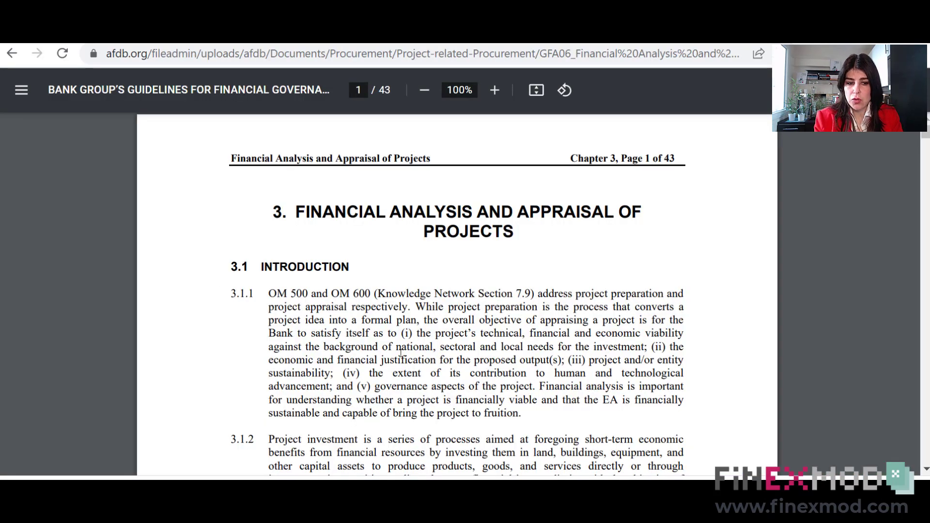
pyautogui.scroll(-6, 401, 353)
pyautogui.scroll(-13, 401, 353)
pyautogui.scroll(-3, 407, 348)
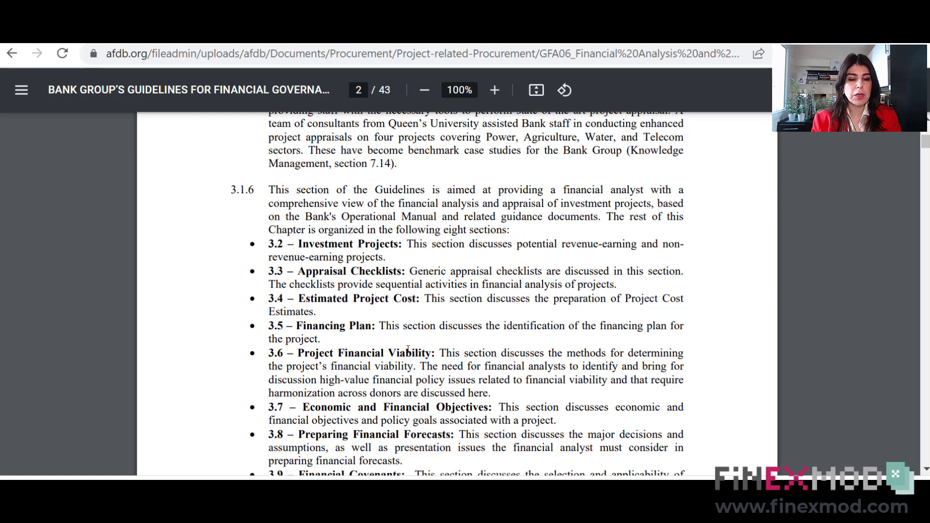
pyautogui.scroll(-2, 355, 346)
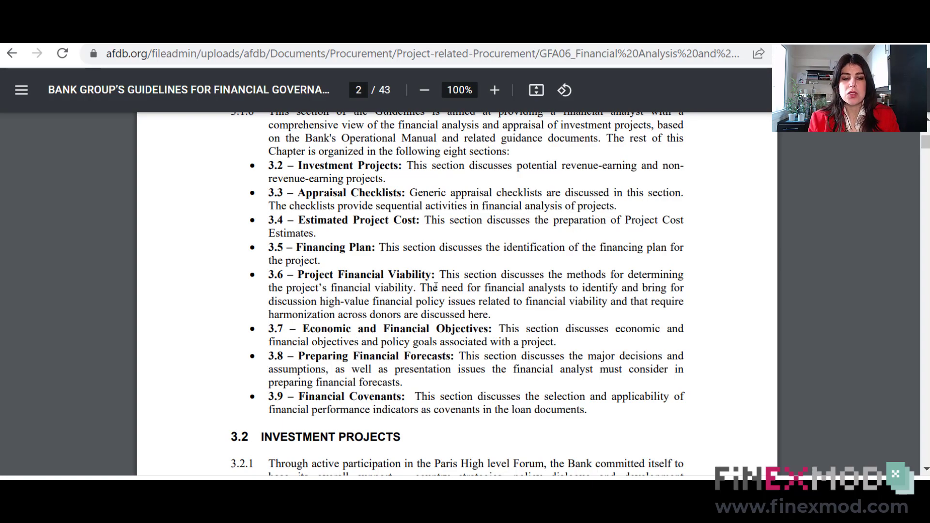
pyautogui.scroll(-3, 429, 313)
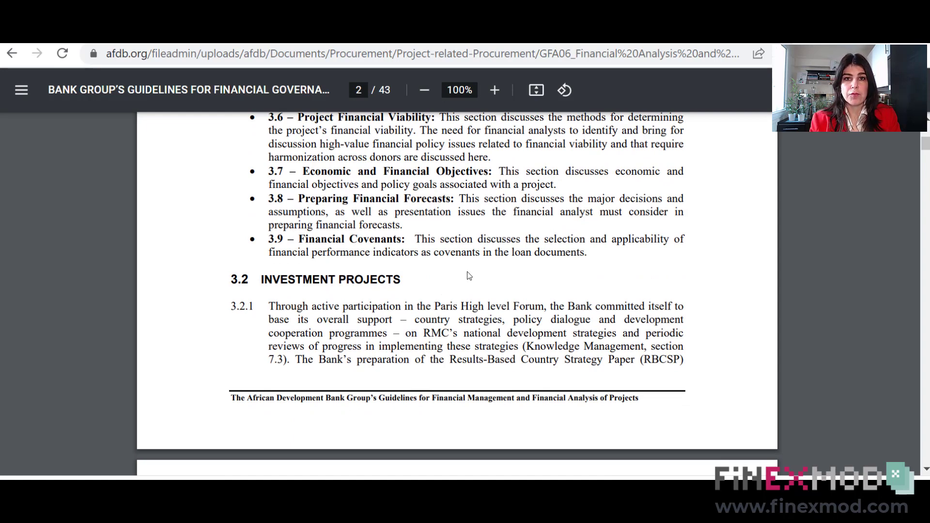
pyautogui.scroll(-20, 469, 276)
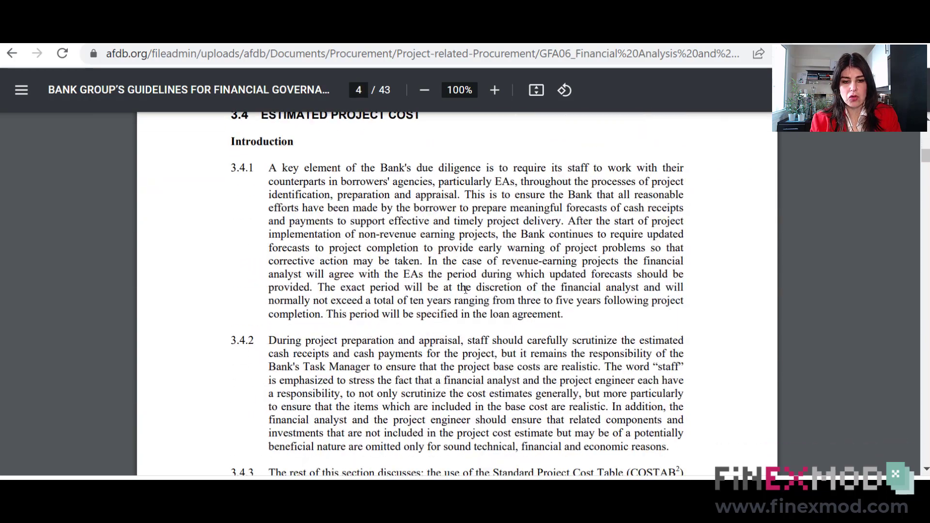
# Scroll to the page 5 Project Cost Estimate Table of components, contingencies and financing charges.
pyautogui.scroll(-10, 465, 291)
pyautogui.scroll(5, 464, 277)
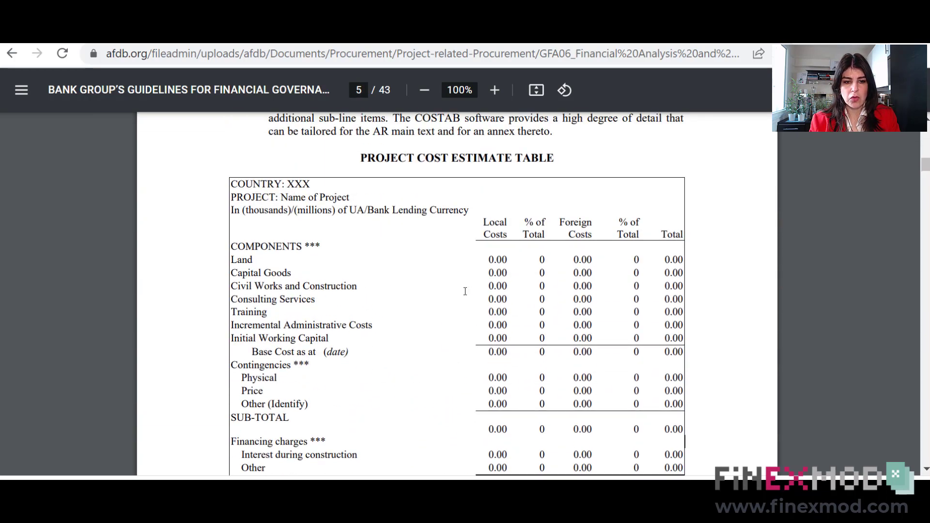
pyautogui.scroll(-13, 537, 294)
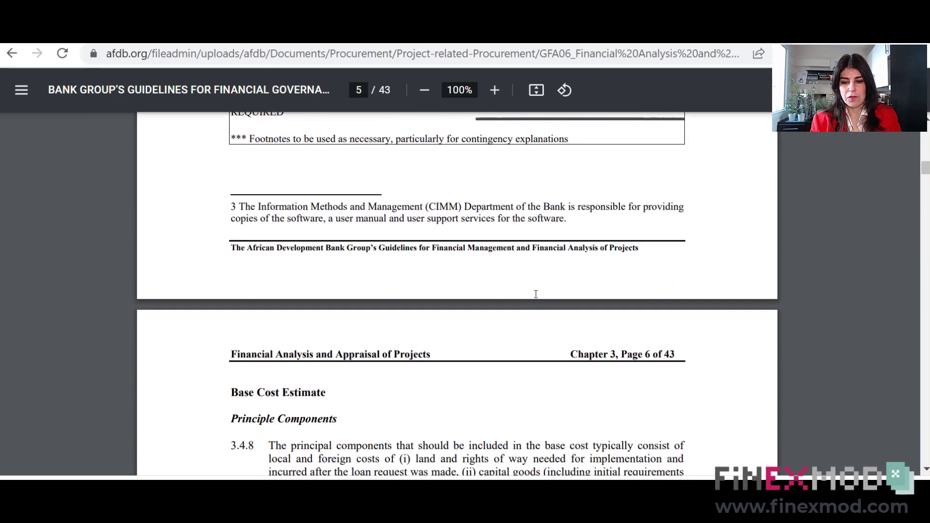
pyautogui.scroll(-10, 536, 293)
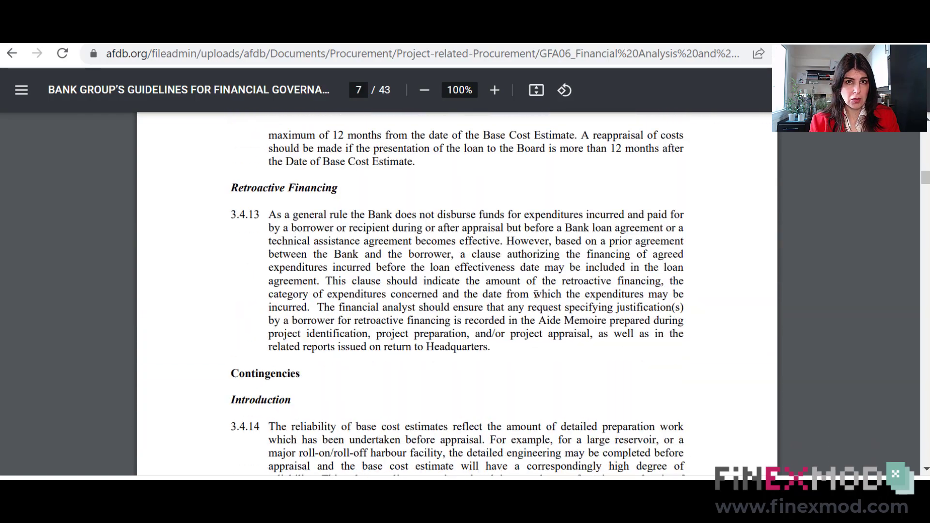
pyautogui.scroll(20, 536, 293)
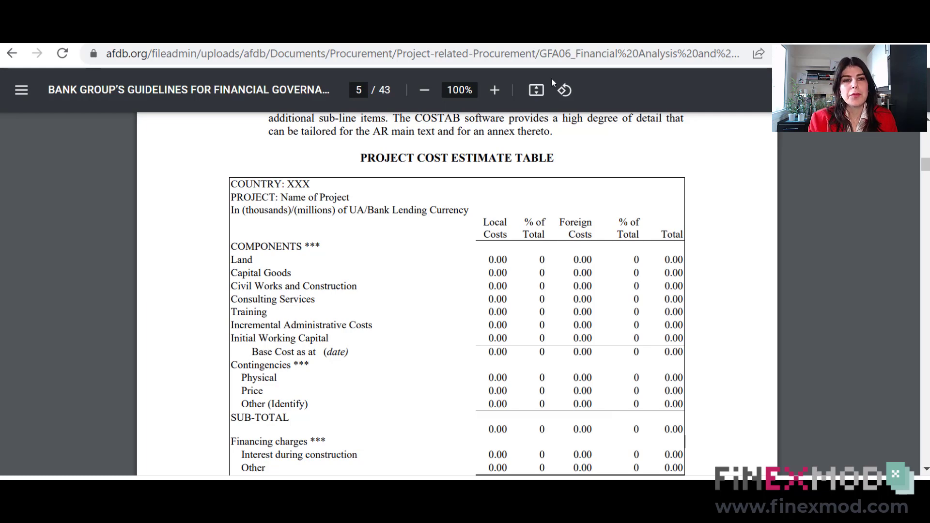
# Switch to the Musi Energy info memo PDF and mark the PROJECT STRUCTURES AND FINANCE contents entry.
pyautogui.hotkey('ctrl', 'Tab')
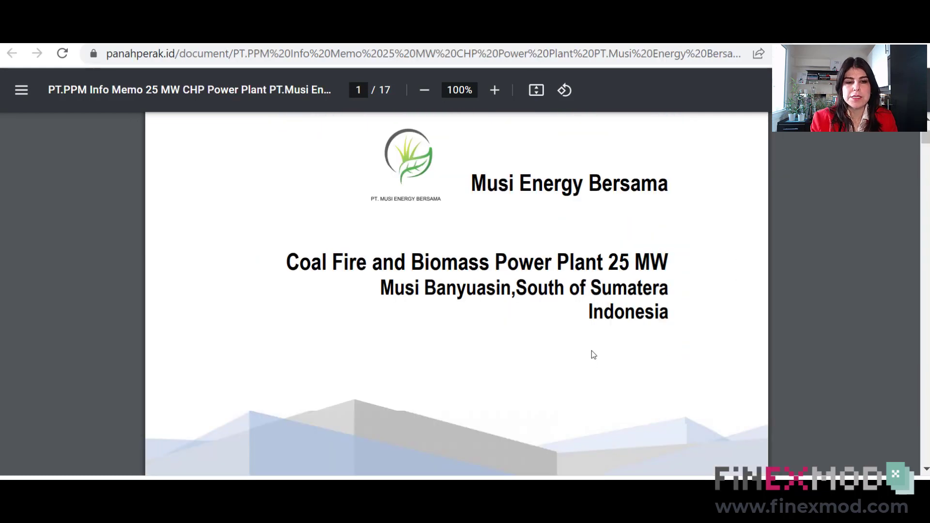
pyautogui.scroll(5, 593, 353)
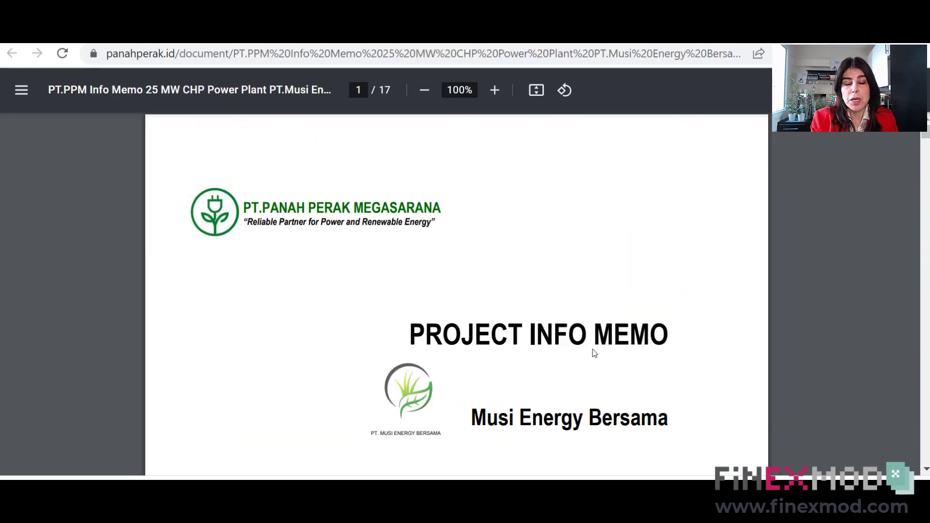
pyautogui.scroll(-5, 593, 350)
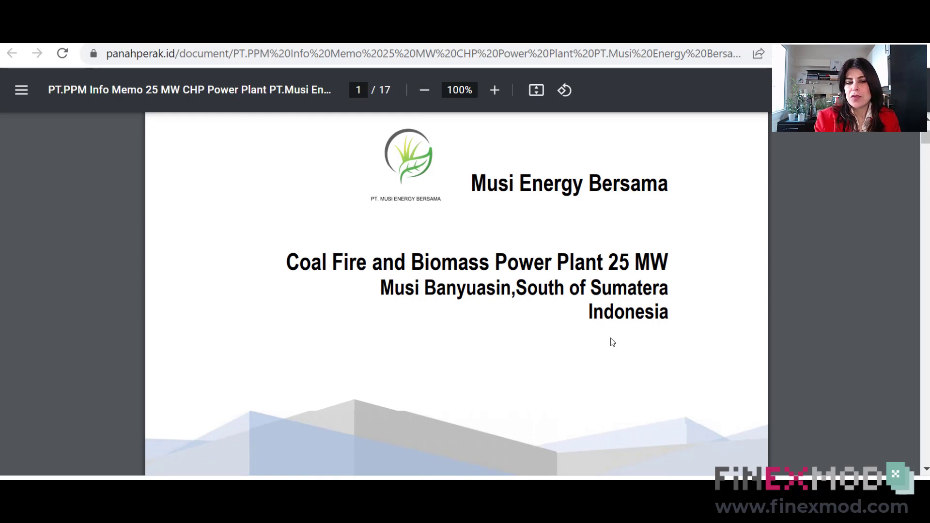
pyautogui.scroll(-10, 605, 346)
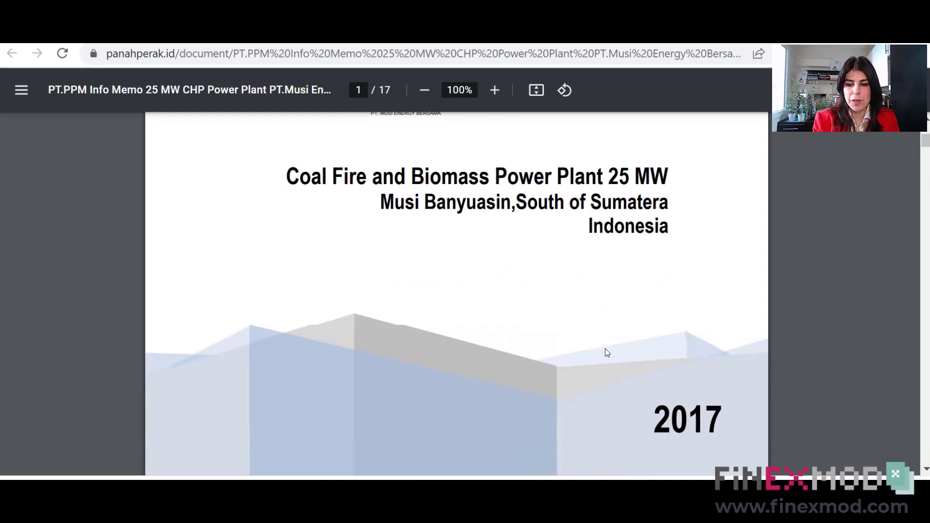
pyautogui.scroll(-8, 603, 358)
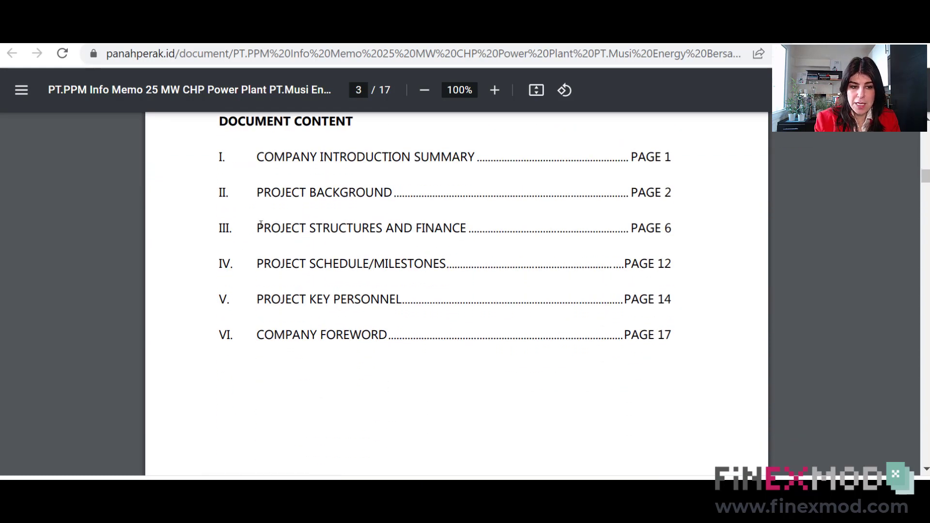
pyautogui.moveTo(258, 224); pyautogui.dragTo(673, 238)
# Scroll to the page 8 capital cost table totalling US$45.862.850.
pyautogui.scroll(-2, 501, 344)
pyautogui.scroll(-20, 501, 344)
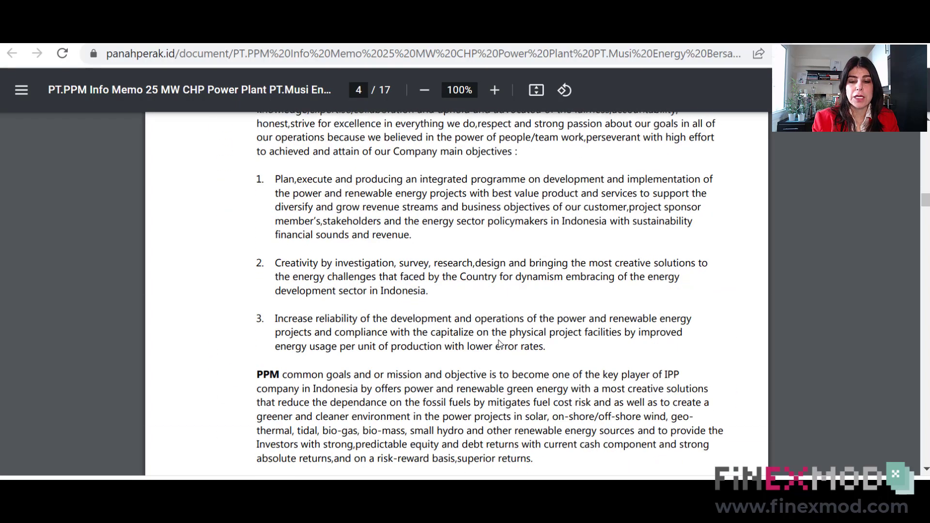
pyautogui.scroll(-20, 503, 355)
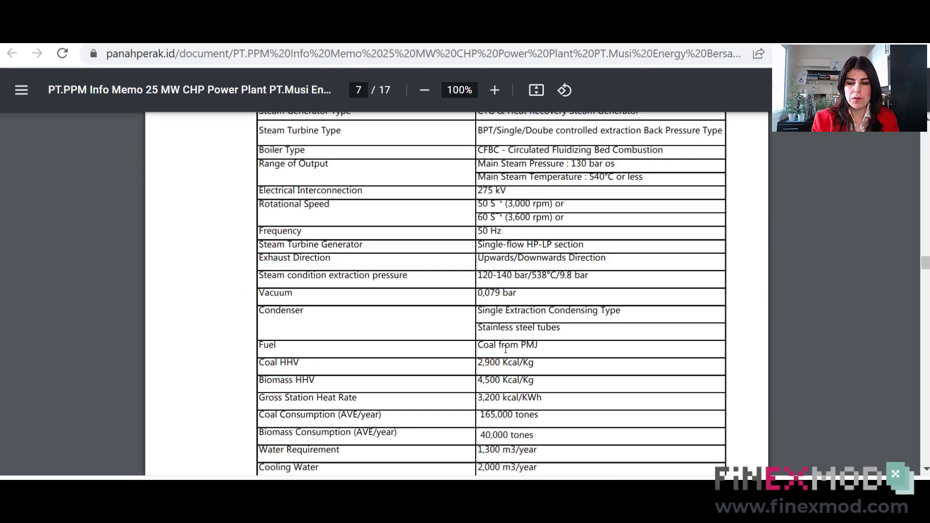
pyautogui.scroll(-15, 505, 349)
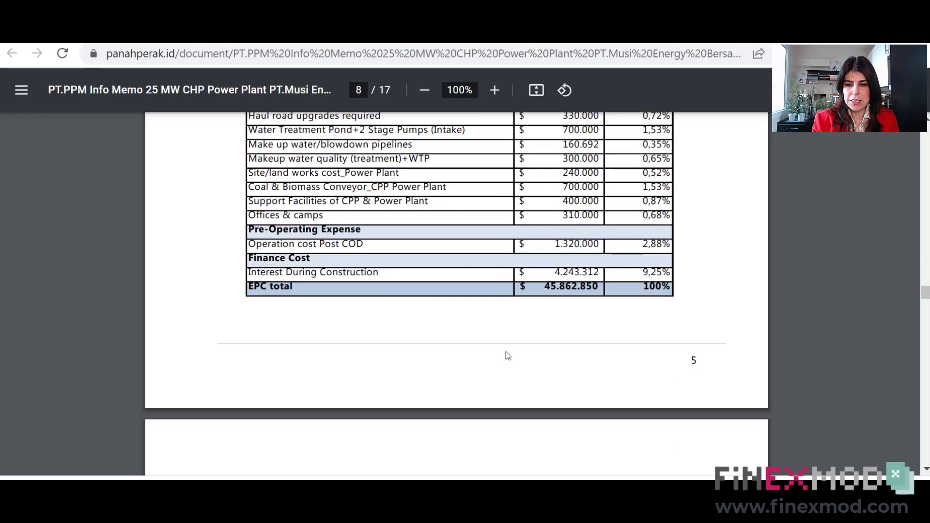
pyautogui.scroll(3, 507, 355)
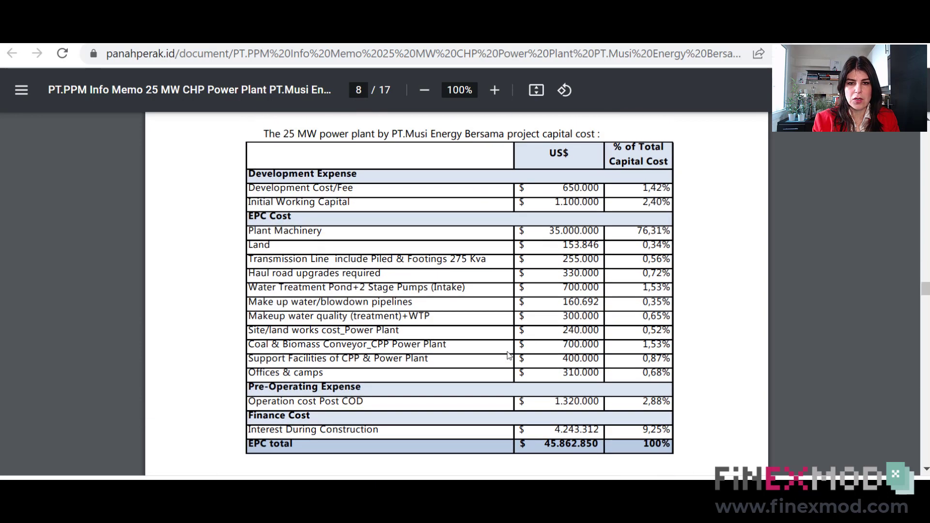
pyautogui.scroll(2, 507, 355)
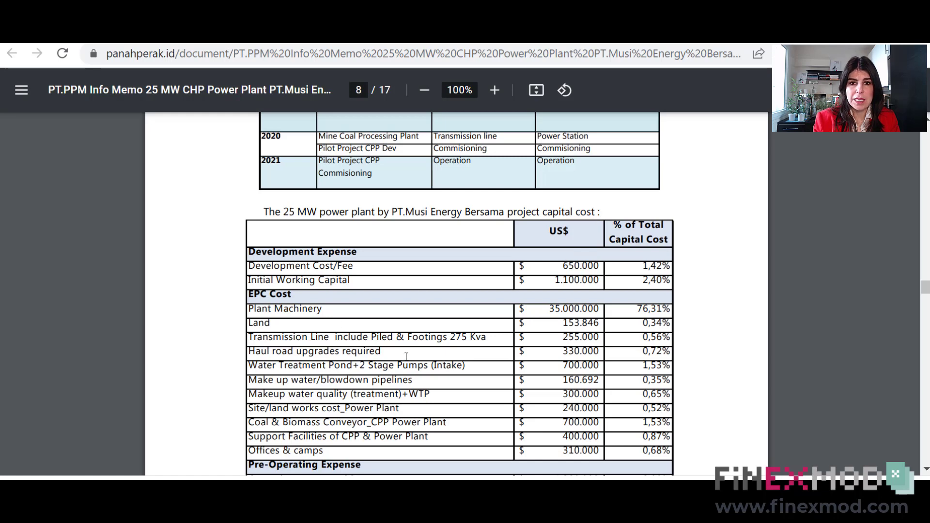
pyautogui.scroll(-2, 438, 364)
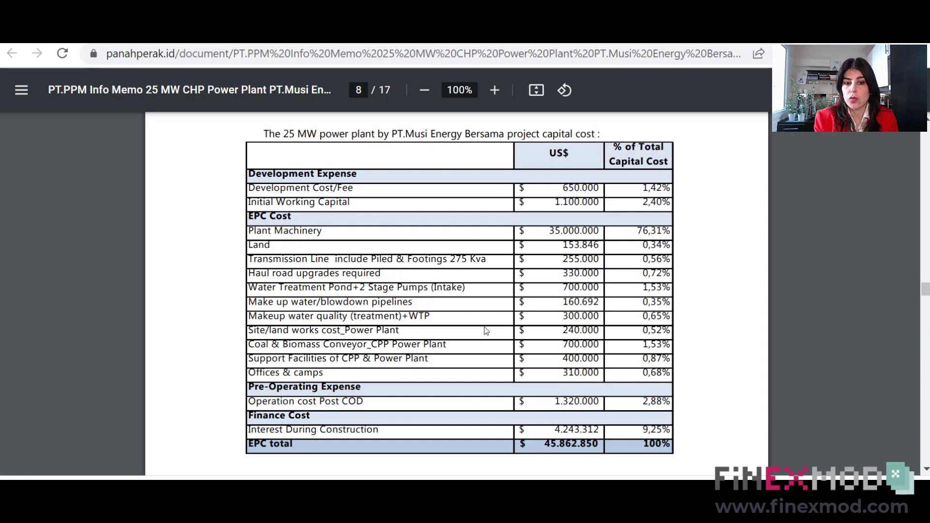
# Scroll through pages 9 and 10 to the financial projection table with equity IRR, loan and costs.
pyautogui.scroll(-5, 487, 331)
pyautogui.scroll(-7, 496, 334)
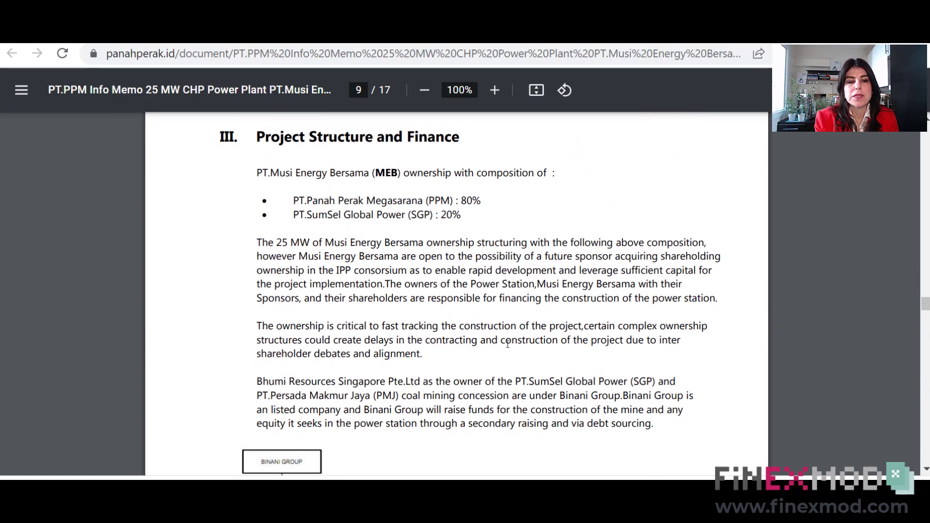
pyautogui.scroll(-7, 495, 344)
pyautogui.scroll(-9, 493, 352)
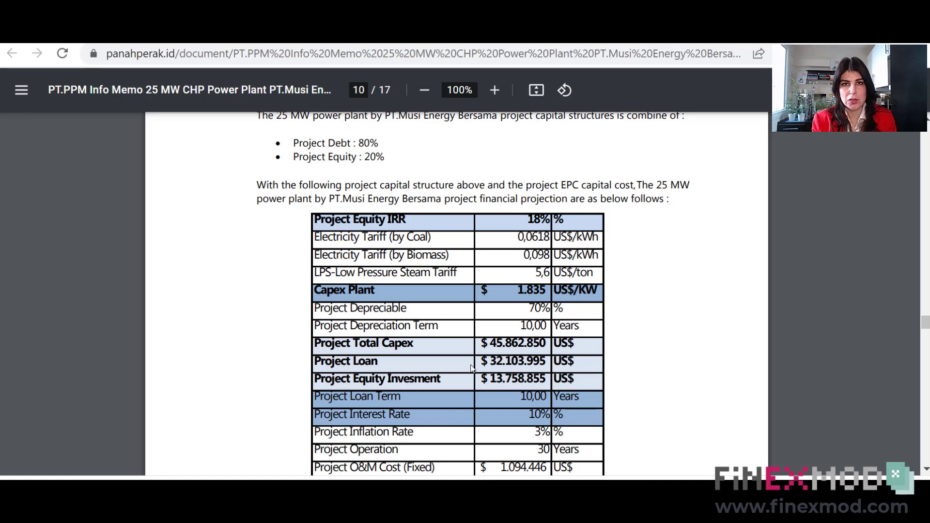
pyautogui.scroll(-2, 471, 368)
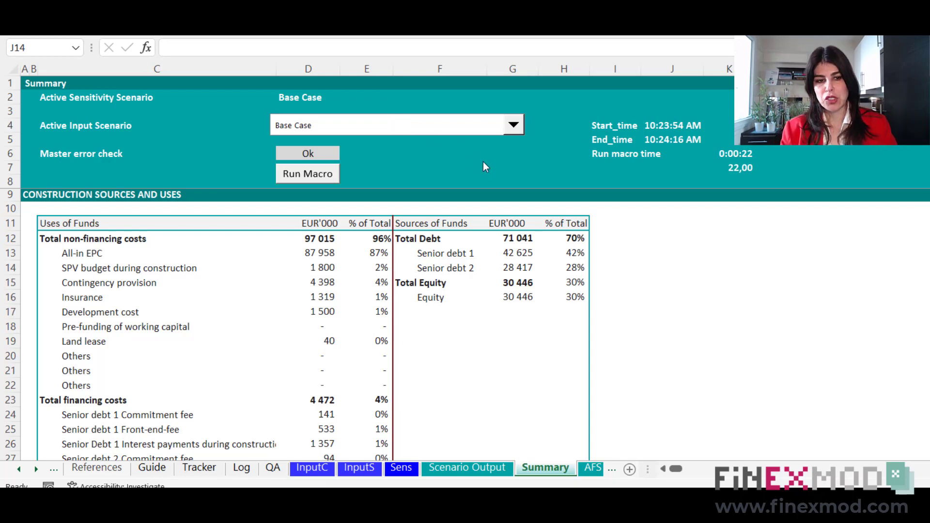
# Inspect the Equity line and trace the SPV budget line's formula to =Financing!E12.
pyautogui.click(438, 297)
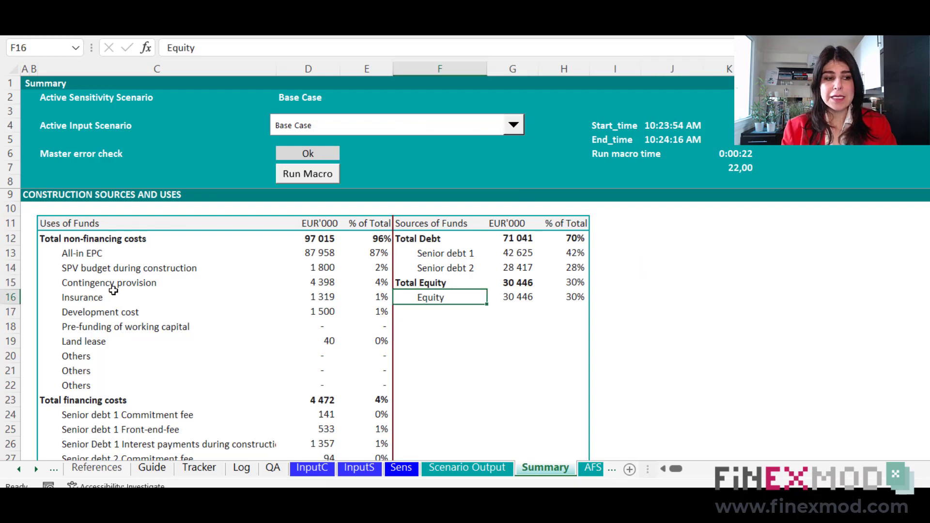
pyautogui.click(5, 195)
pyautogui.click(104, 267)
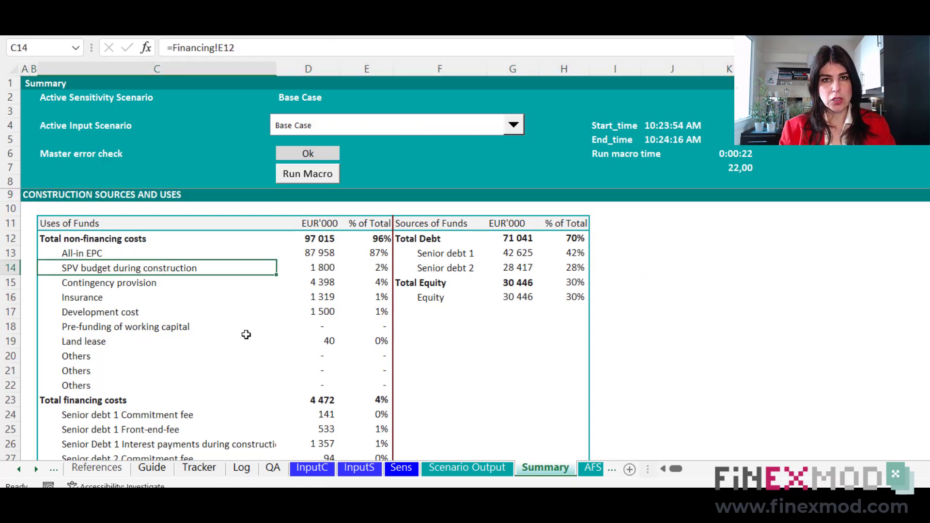
pyautogui.click(23, 209)
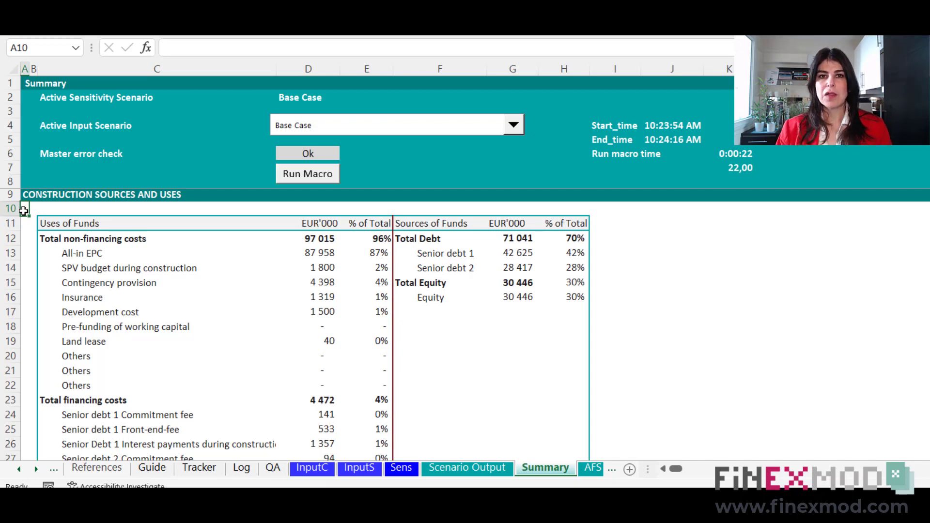
pyautogui.click(281, 325)
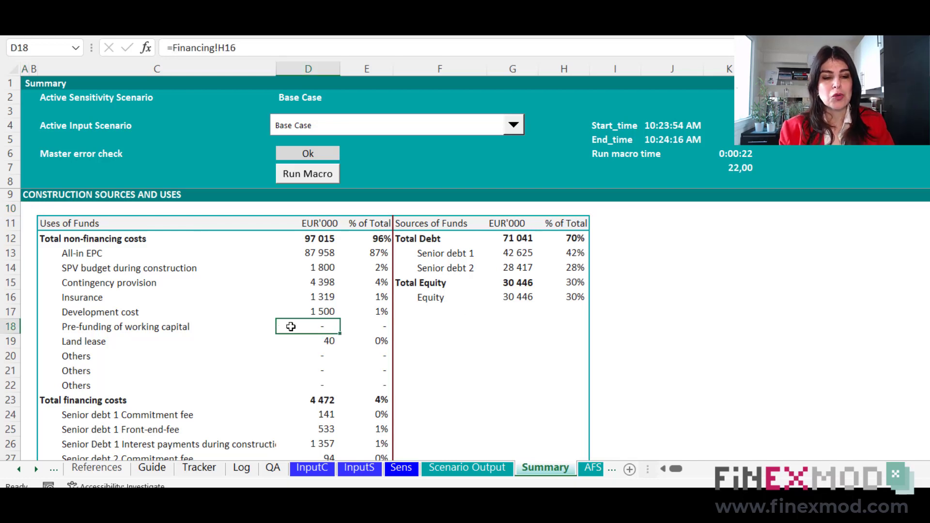
pyautogui.scroll(-1, 288, 335)
pyautogui.scroll(-2, 289, 339)
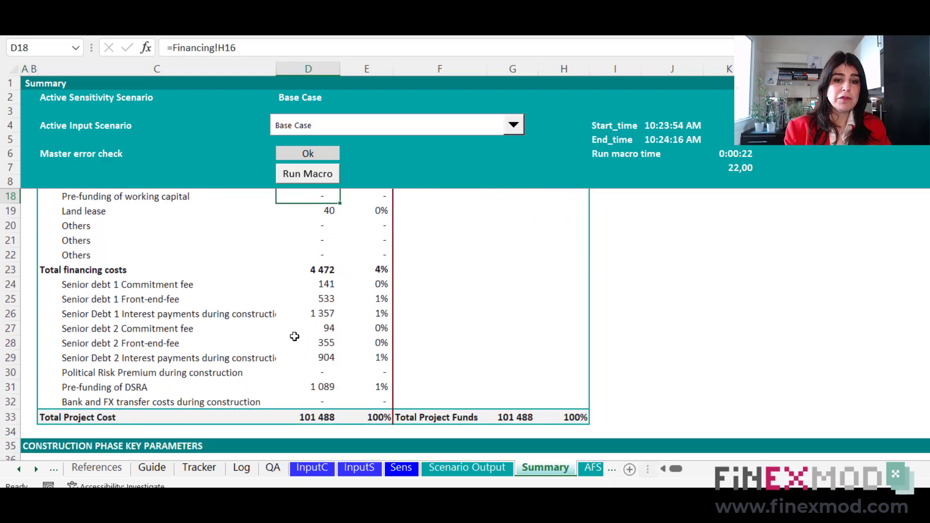
pyautogui.scroll(3, 310, 339)
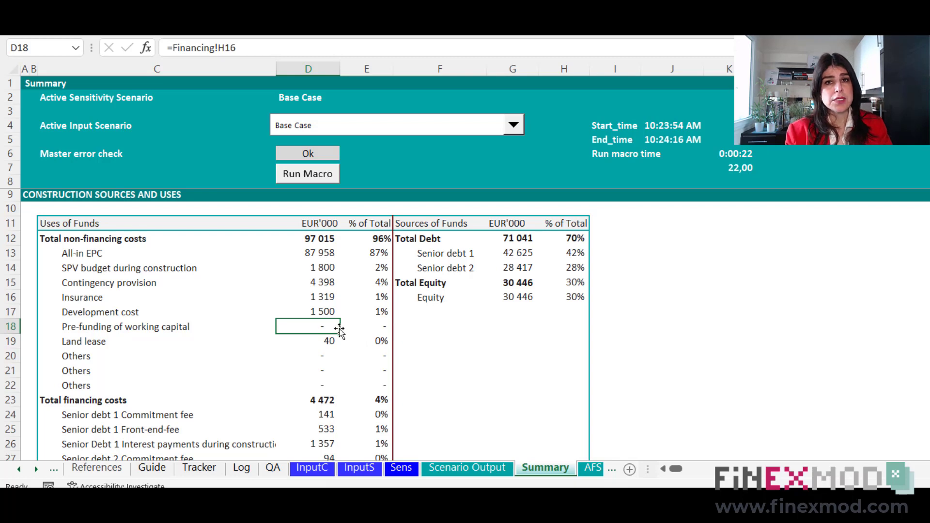
pyautogui.scroll(-1, 329, 323)
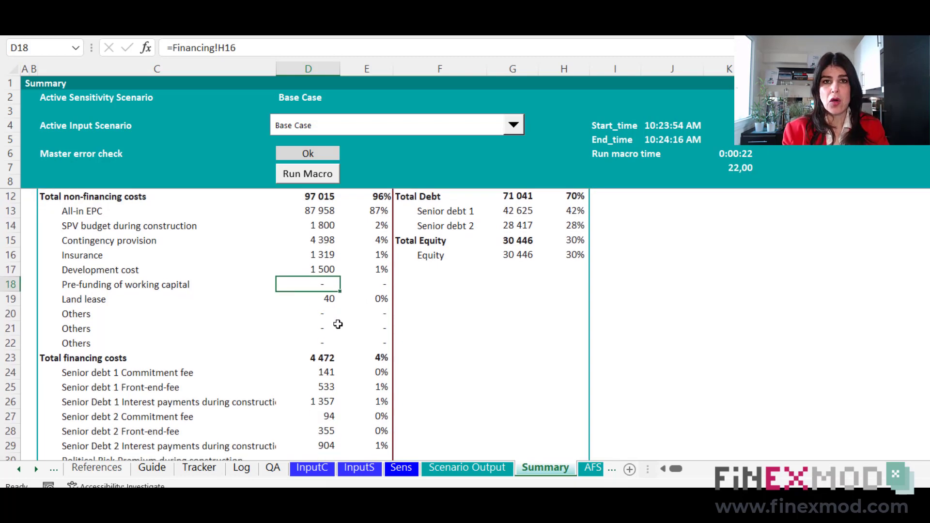
pyautogui.scroll(1, 335, 327)
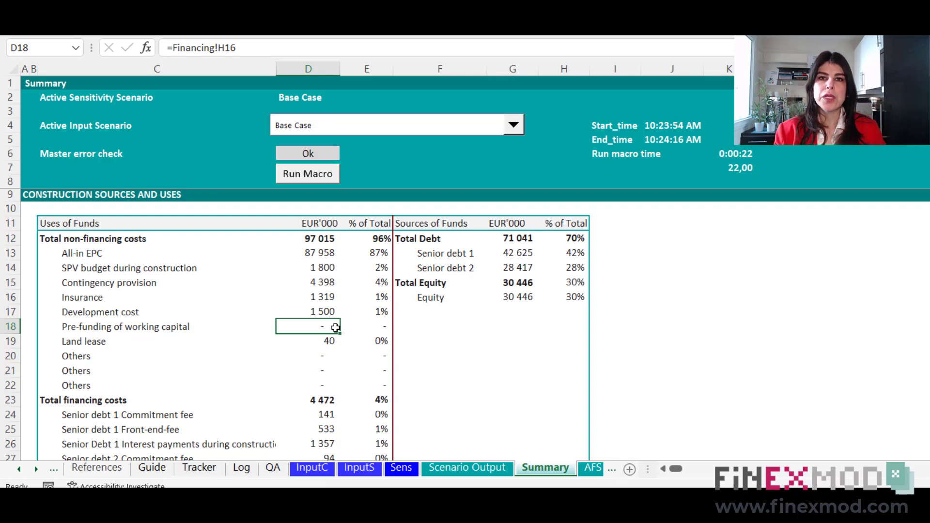
pyautogui.click(370, 385)
pyautogui.scroll(-6, 362, 339)
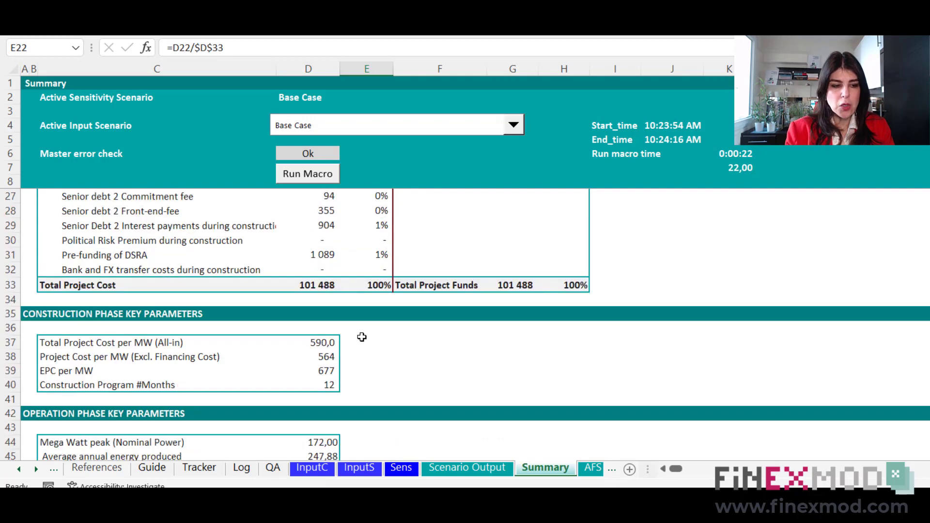
pyautogui.scroll(-1, 362, 342)
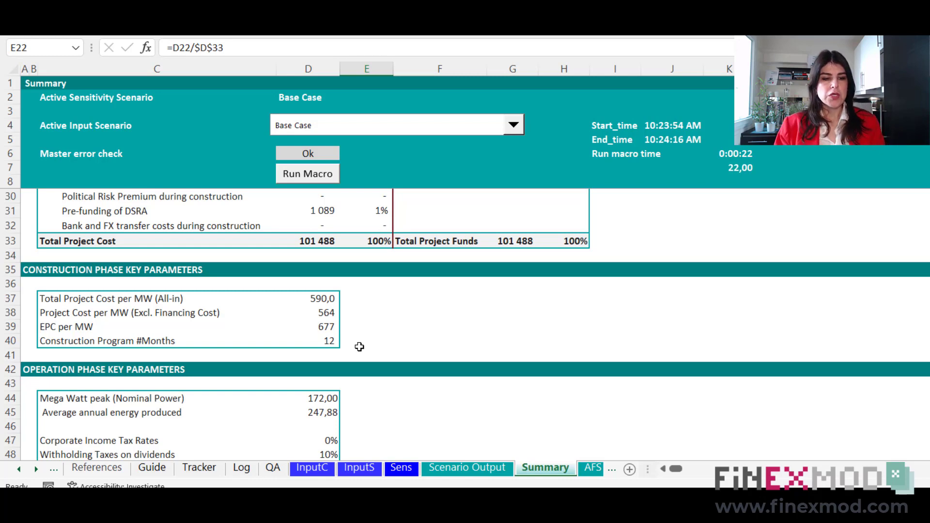
pyautogui.click(252, 299)
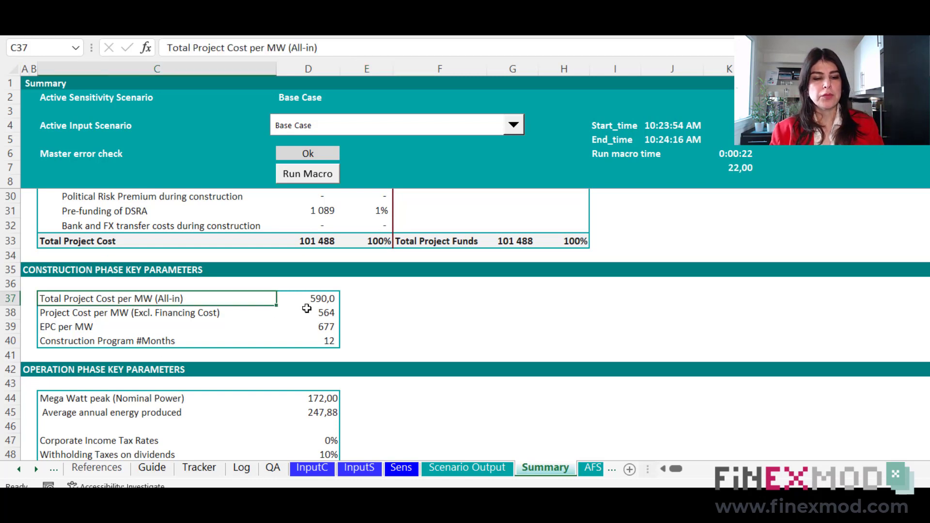
pyautogui.click(310, 300)
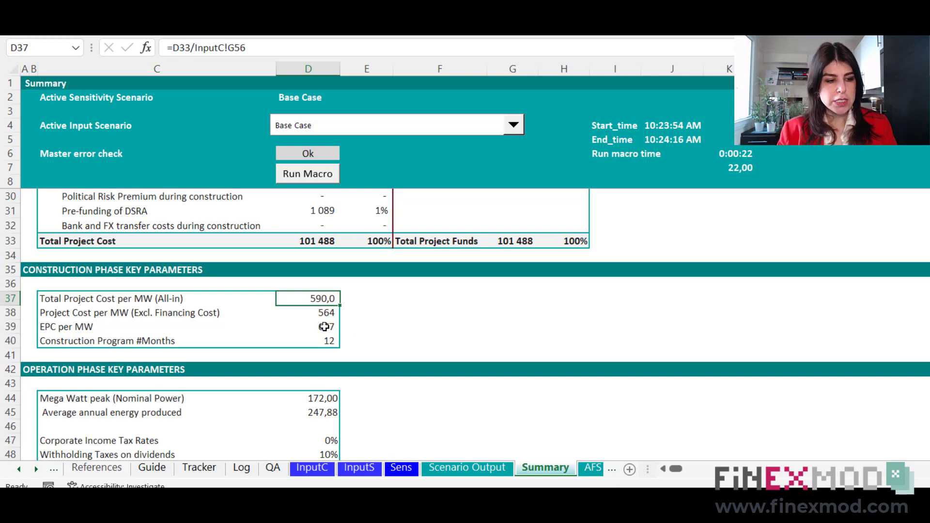
pyautogui.click(325, 344)
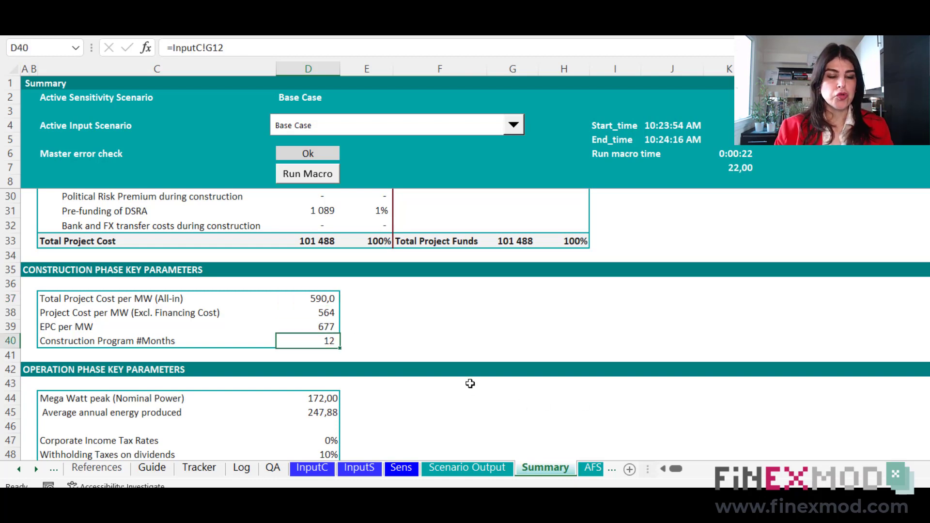
pyautogui.scroll(-2, 477, 365)
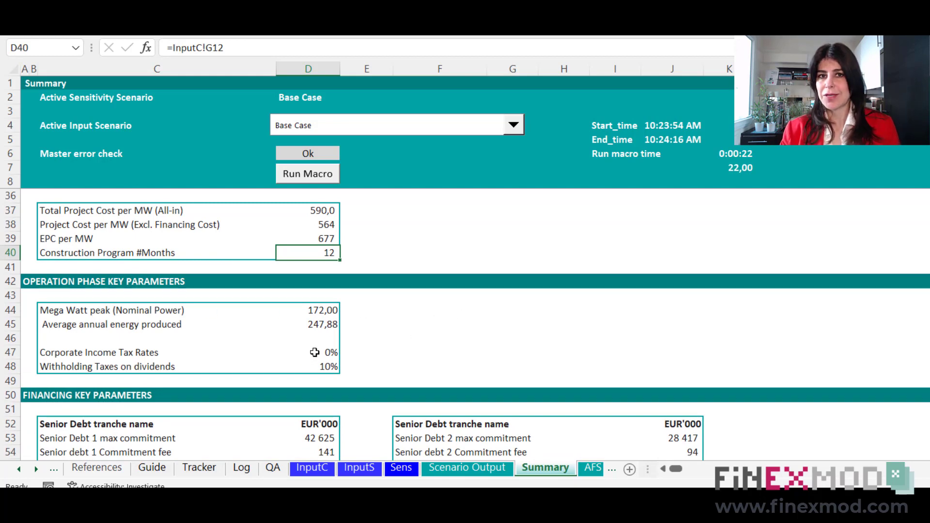
pyautogui.click(318, 328)
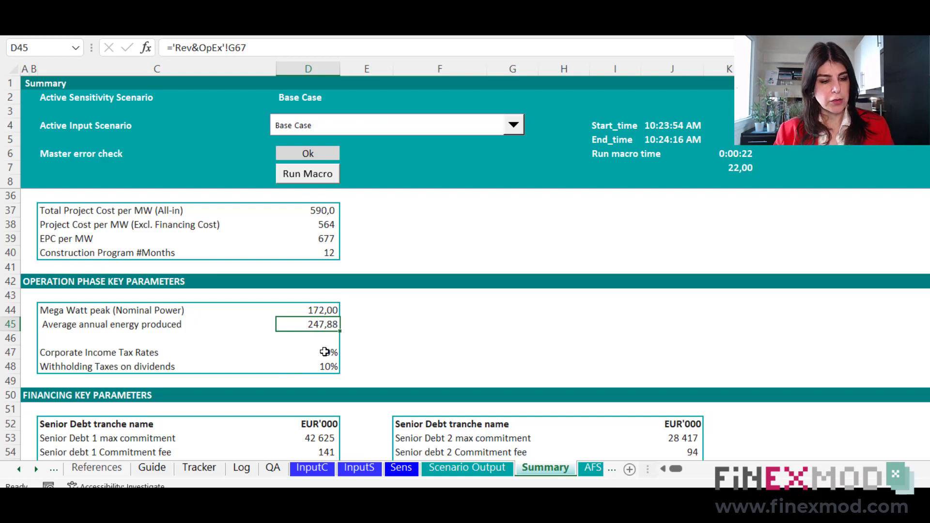
pyautogui.scroll(-3, 325, 352)
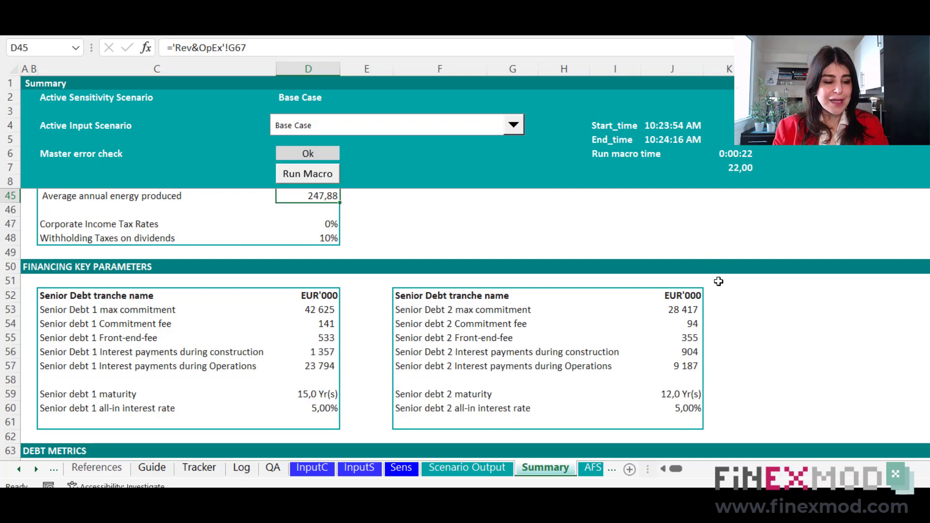
pyautogui.scroll(-3, 722, 283)
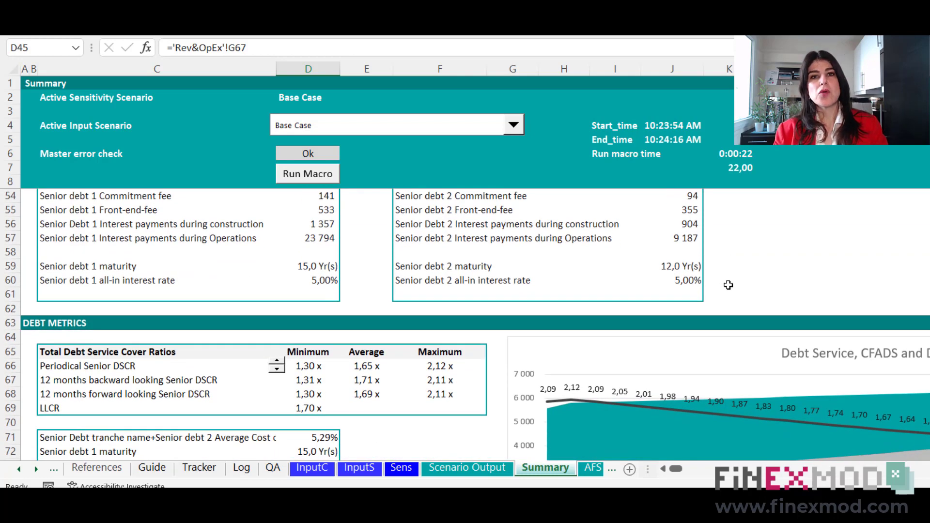
pyautogui.scroll(-2, 728, 285)
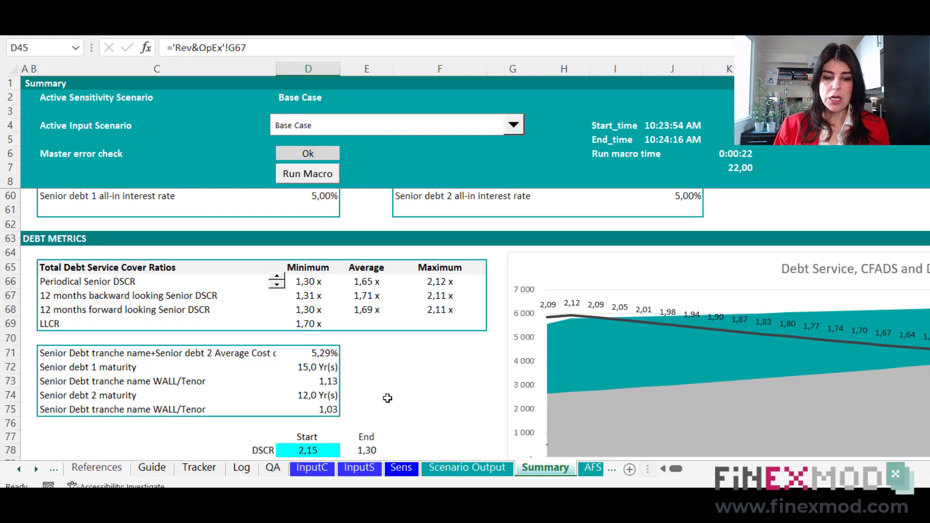
pyautogui.click(464, 383)
pyautogui.scroll(-1, 465, 384)
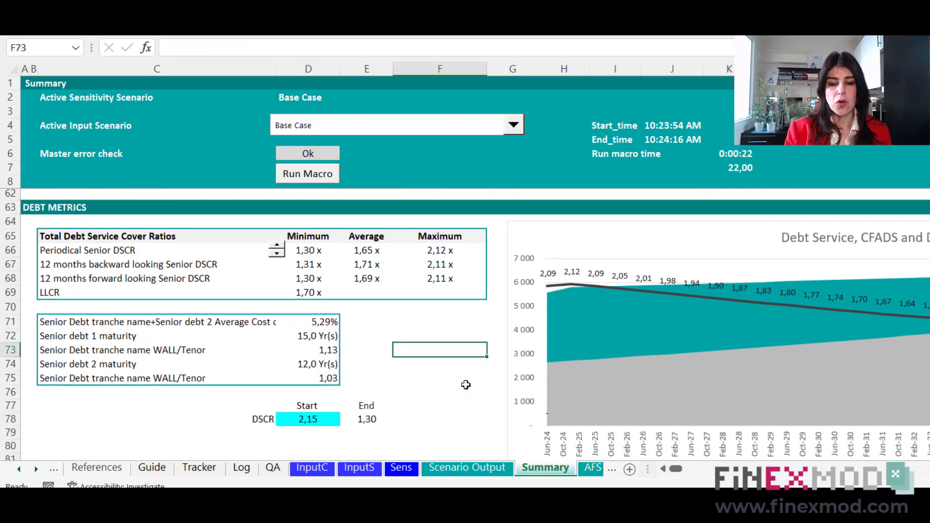
pyautogui.hscroll(3, 474, 310)
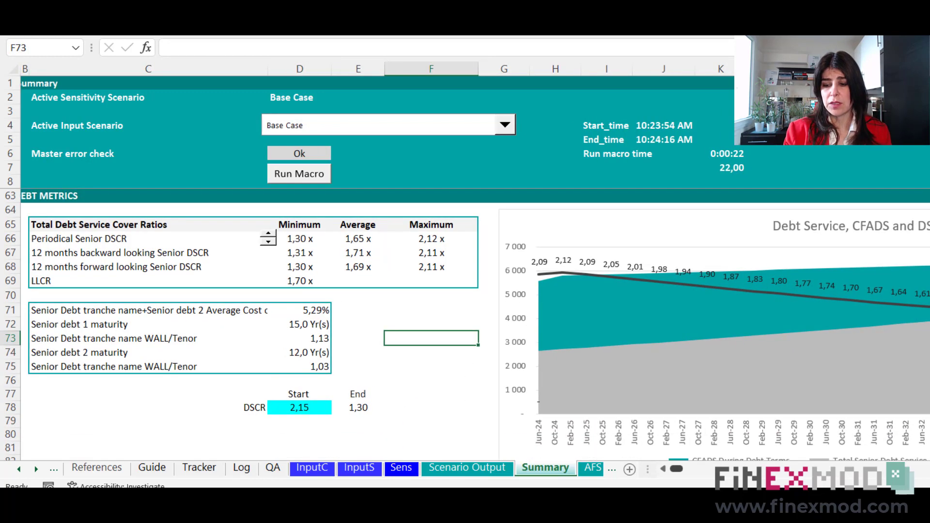
pyautogui.hscroll(1, 431, 380)
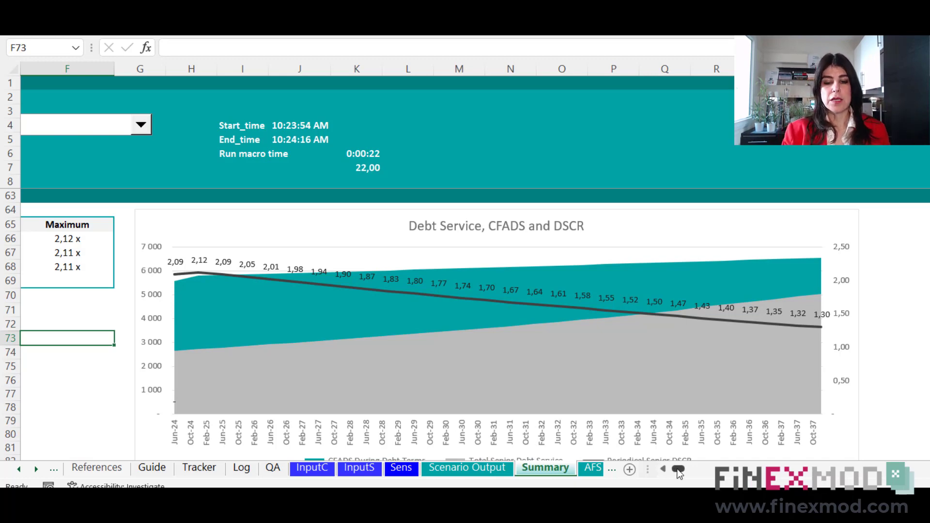
pyautogui.moveTo(677, 469); pyautogui.dragTo(671, 473)
pyautogui.scroll(-4, 409, 363)
pyautogui.scroll(-2, 421, 373)
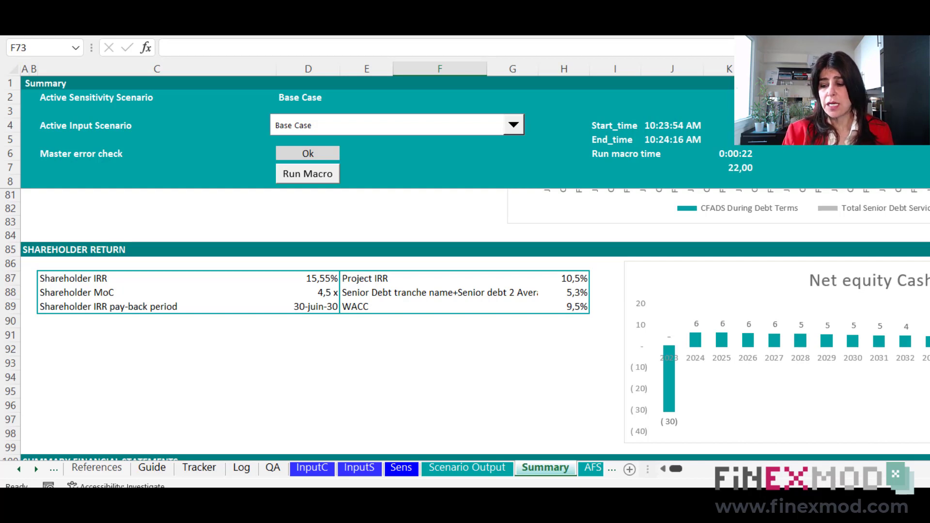
pyautogui.hscroll(4, 475, 261)
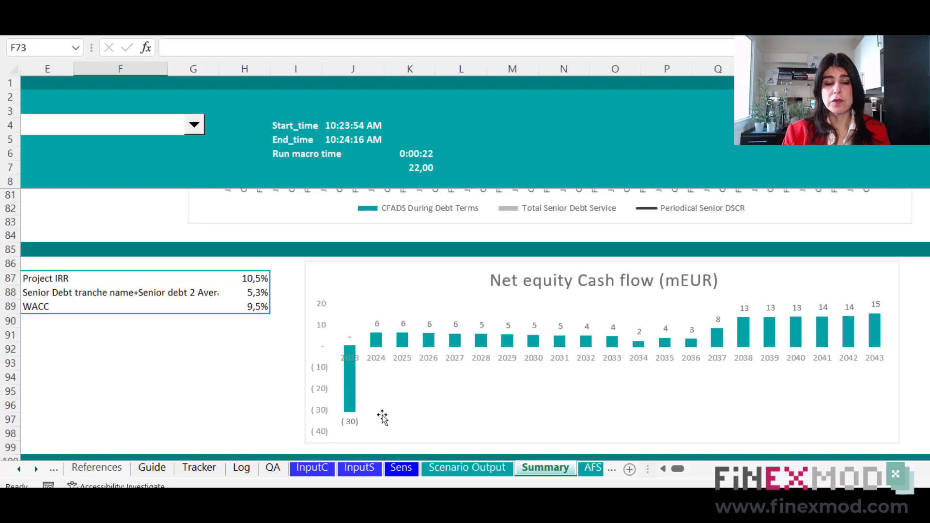
pyautogui.moveTo(678, 469); pyautogui.dragTo(663, 469)
pyautogui.scroll(-5, 358, 386)
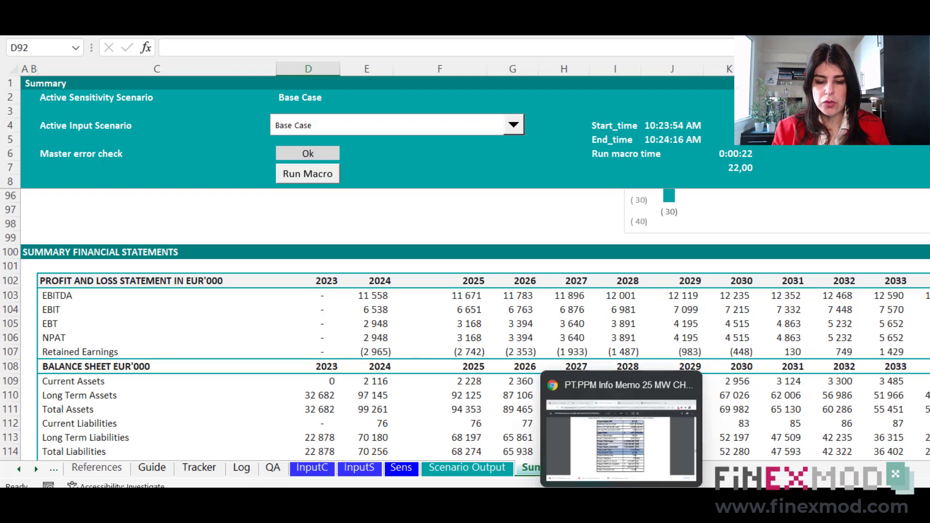
# Switch to the comparison project's PDF report and scroll to its Profit Loss Statement page.
pyautogui.click(578, 424)
pyautogui.scroll(-7, 831, 315)
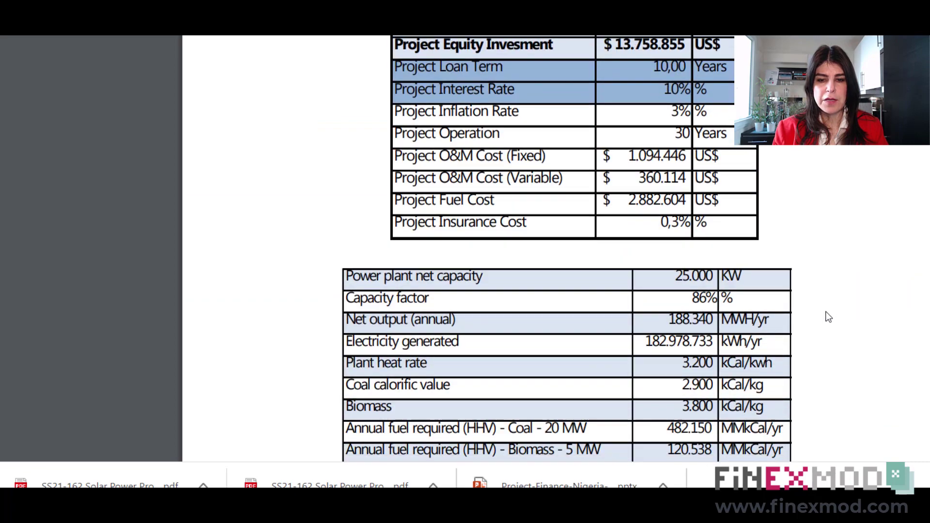
pyautogui.scroll(-9, 824, 312)
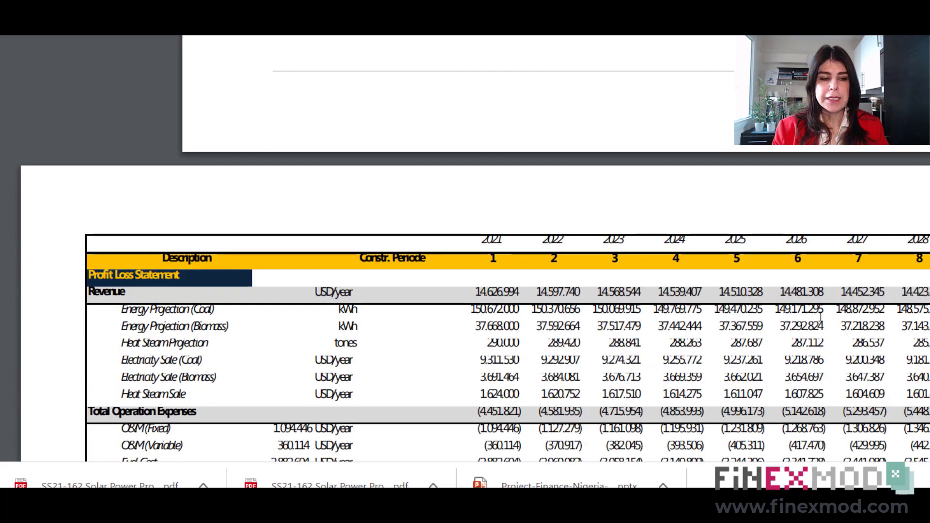
pyautogui.scroll(-6, 208, 320)
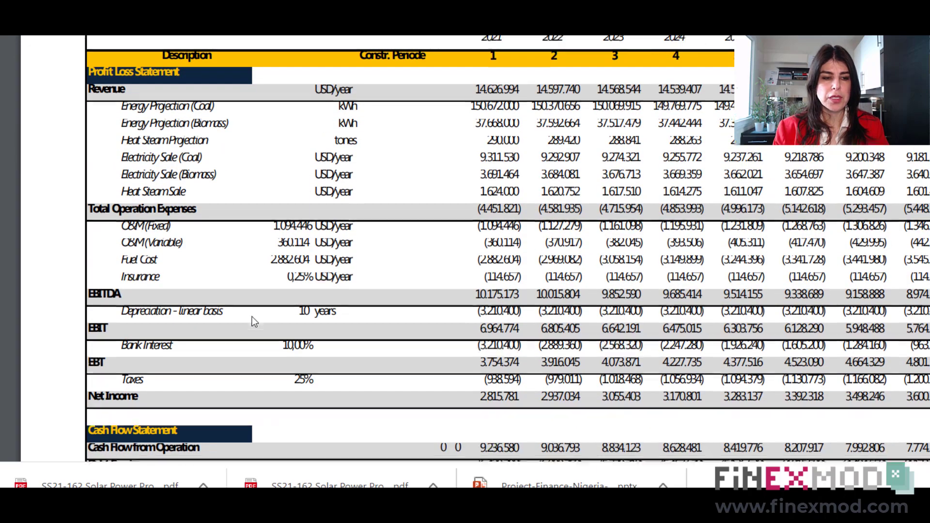
pyautogui.scroll(-10, 252, 318)
pyautogui.scroll(-8, 253, 315)
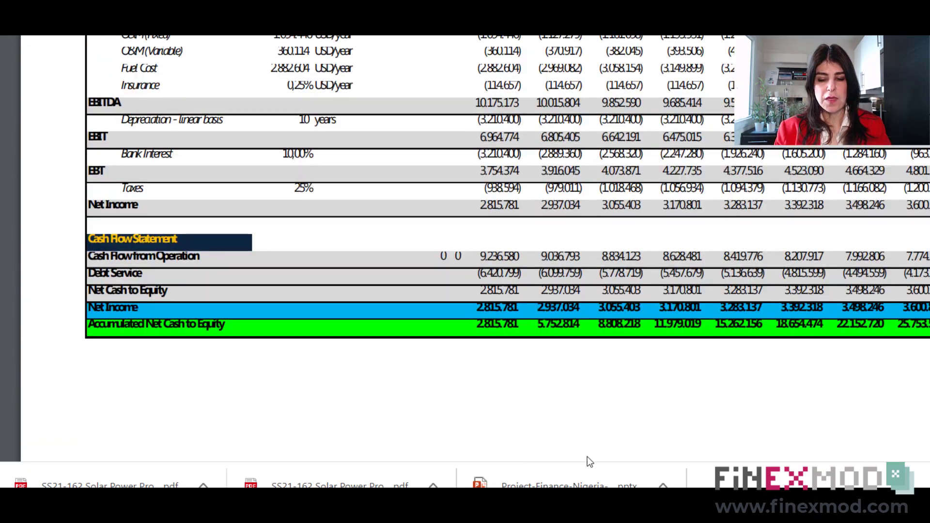
pyautogui.scroll(4, 649, 195)
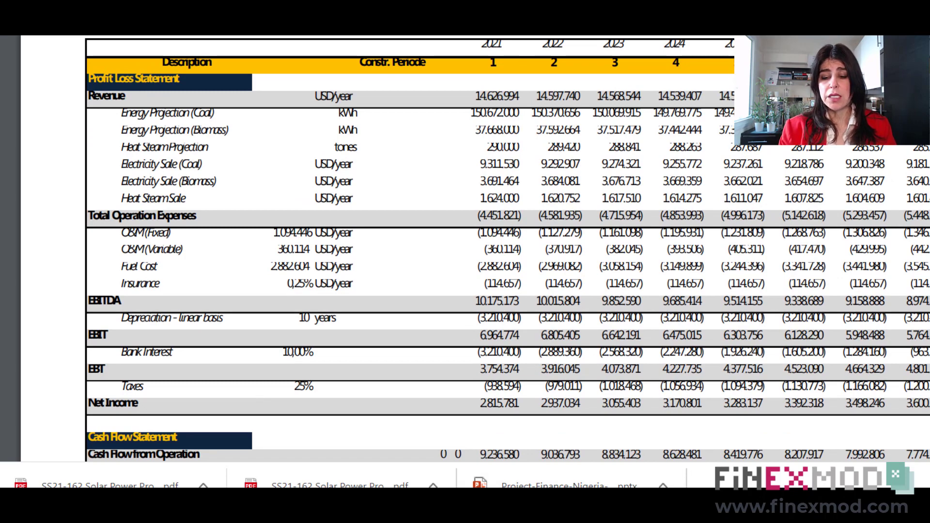
# Back in Excel, select the P&L and balance sheet rows from C102, then scroll to the Dynamic Chart.
pyautogui.moveTo(733, 484)
pyautogui.click(647, 441)
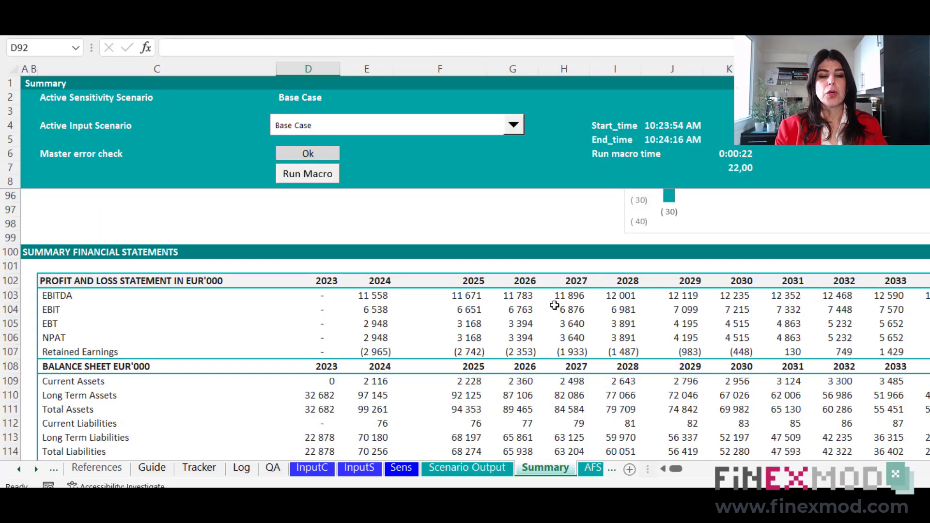
pyautogui.scroll(-1, 460, 303)
pyautogui.click(72, 234)
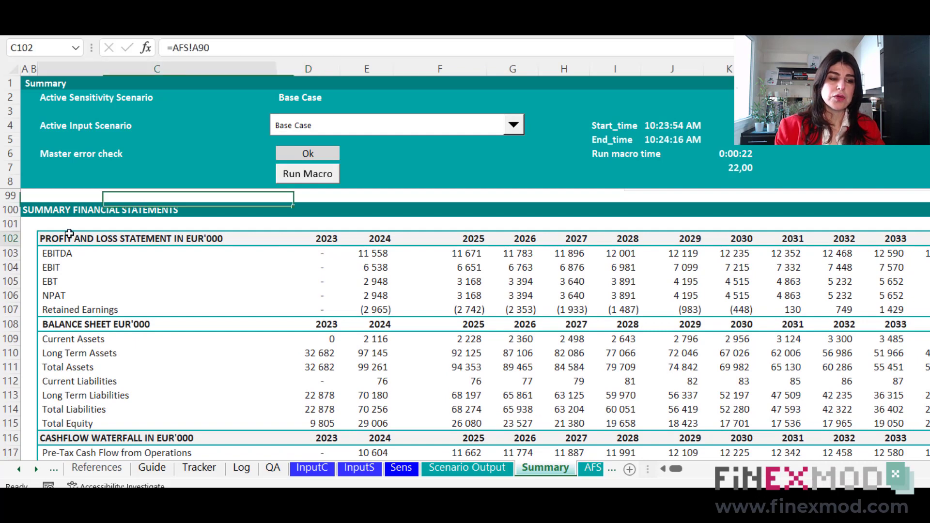
pyautogui.moveTo(72, 234); pyautogui.dragTo(867, 409)
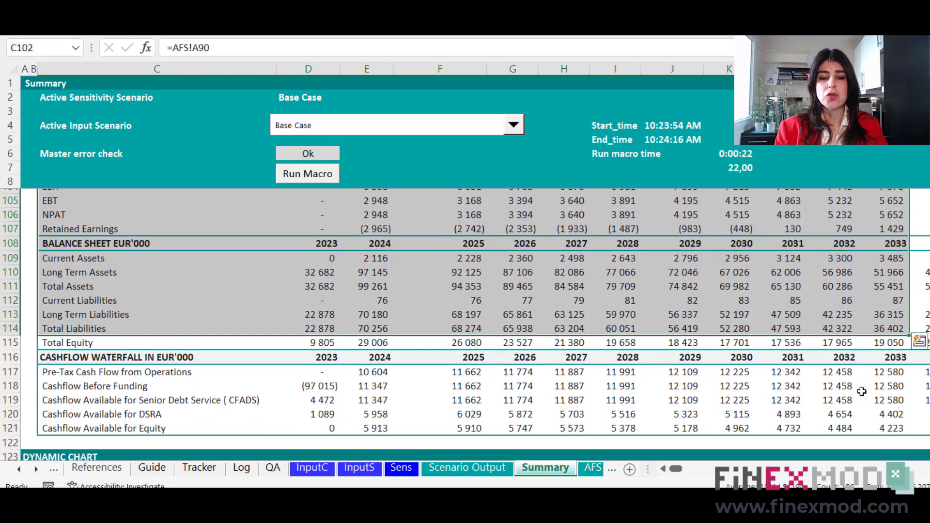
pyautogui.scroll(-2, 743, 364)
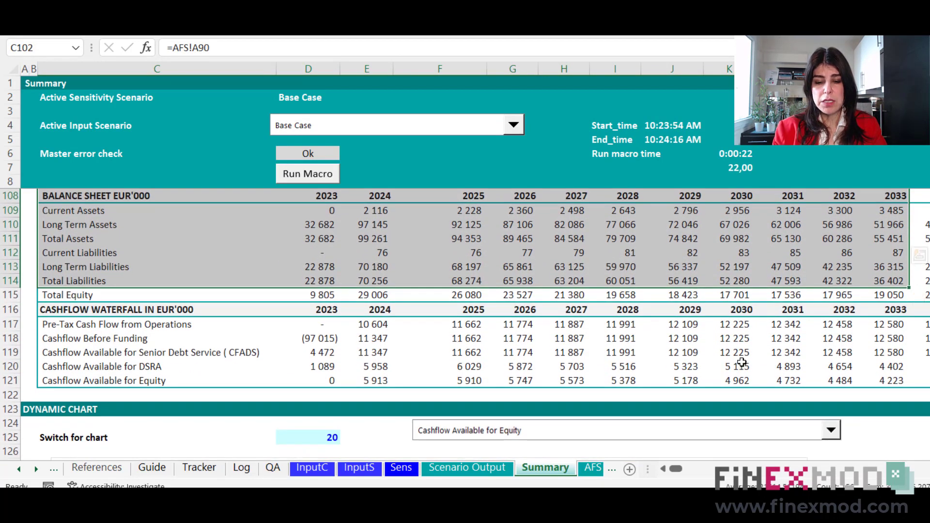
pyautogui.scroll(-3, 742, 362)
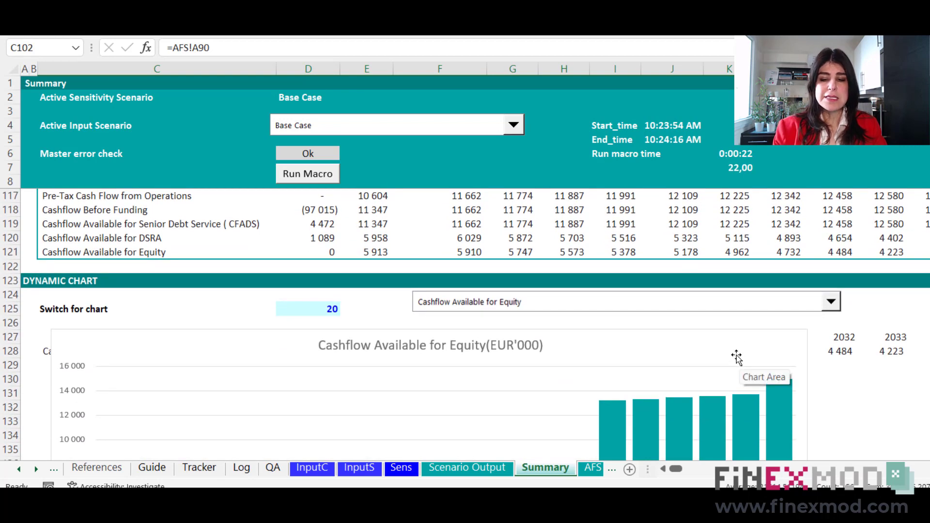
pyautogui.scroll(-1, 736, 357)
# Switch the dynamic chart's combo box selection to NPAT.
pyautogui.click(732, 261)
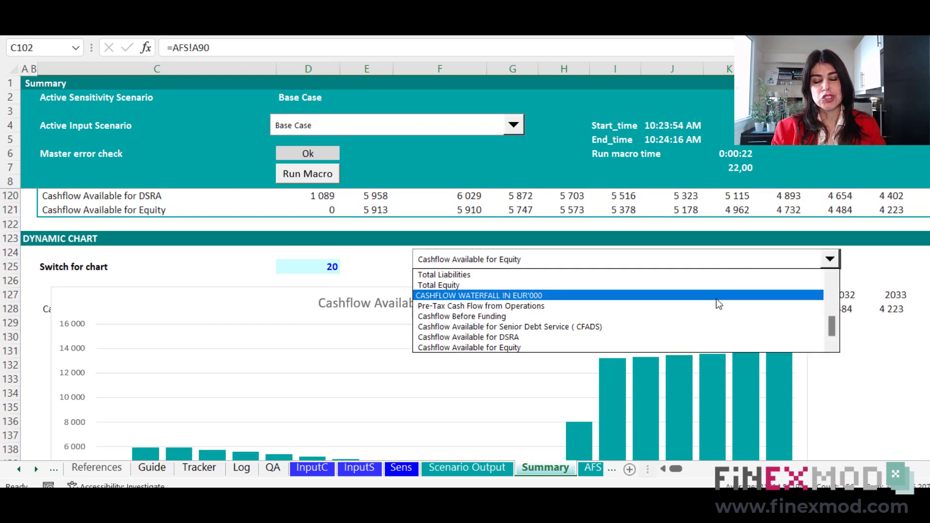
pyautogui.press('Up')
pyautogui.press('Up')
pyautogui.press('Up')
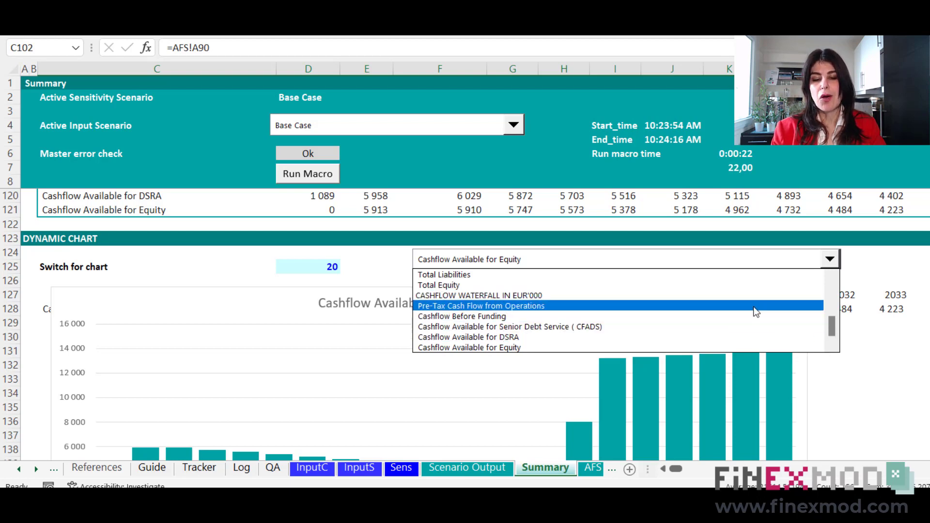
pyautogui.moveTo(835, 324); pyautogui.dragTo(809, 277)
pyautogui.click(545, 286)
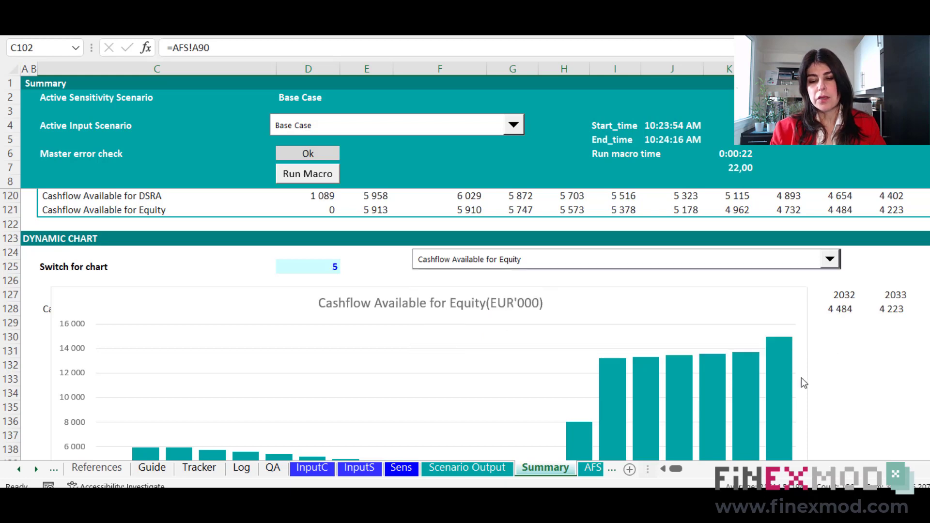
pyautogui.click(847, 350)
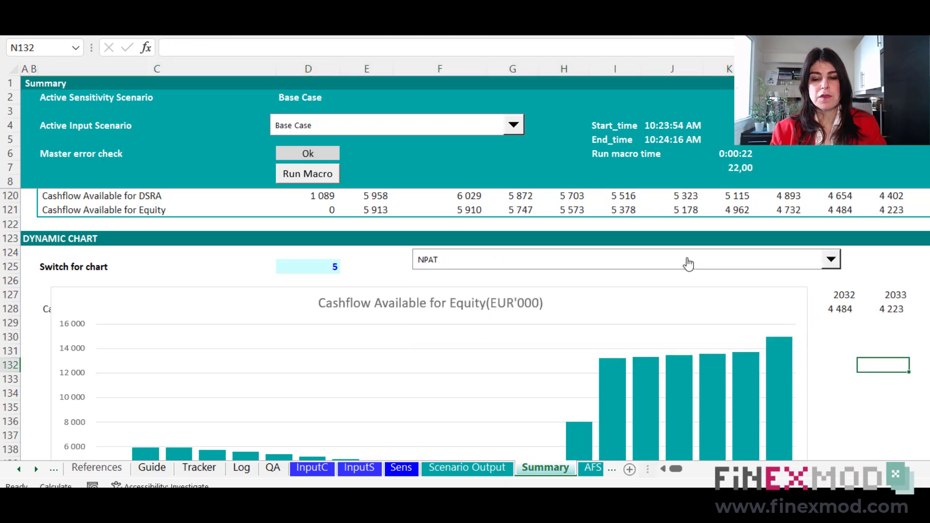
pyautogui.click(695, 291)
pyautogui.scroll(-2, 590, 307)
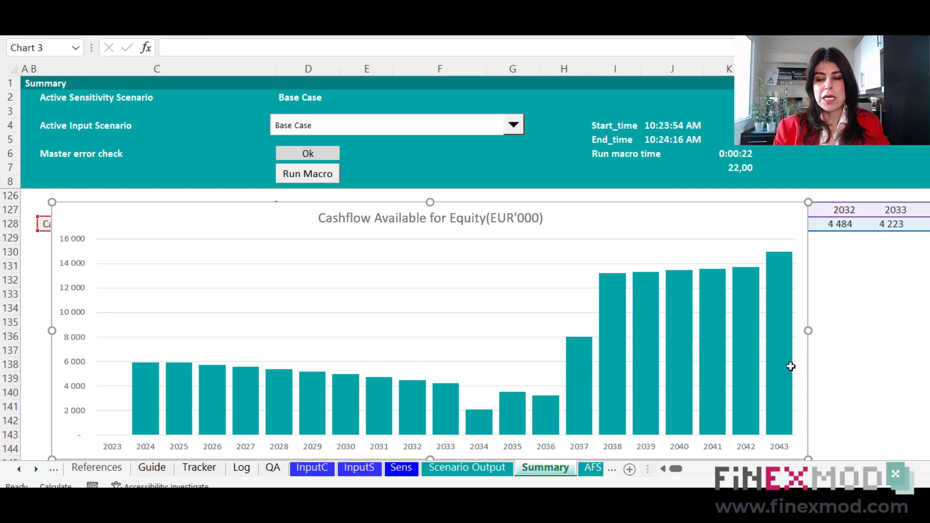
pyautogui.scroll(3, 627, 247)
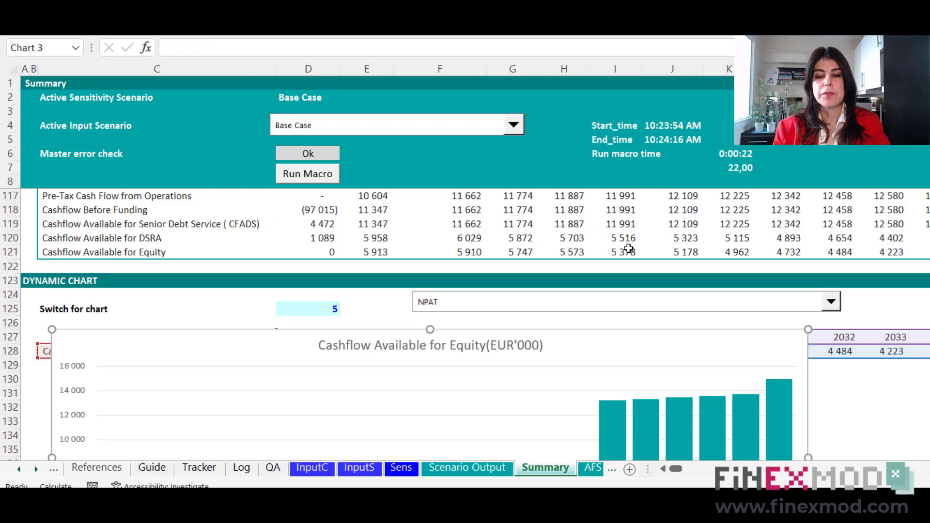
# Change the chart item to Long Term Liabilities and recalculate the chart.
pyautogui.click(565, 306)
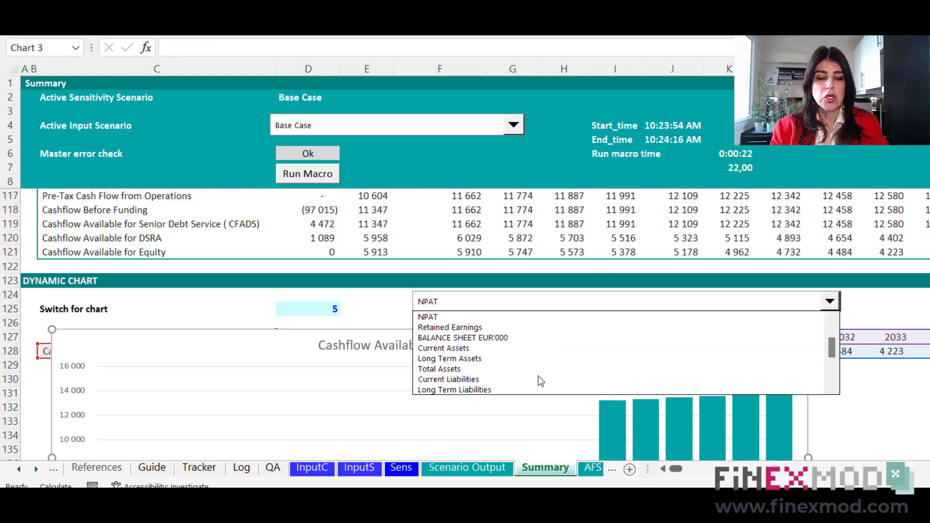
pyautogui.click(523, 389)
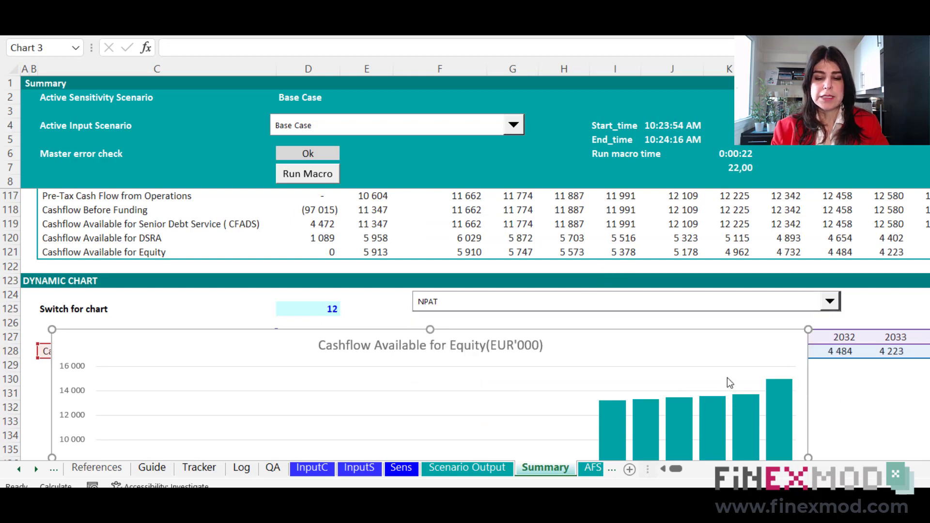
pyautogui.press('Escape')
pyautogui.scroll(-4, 736, 388)
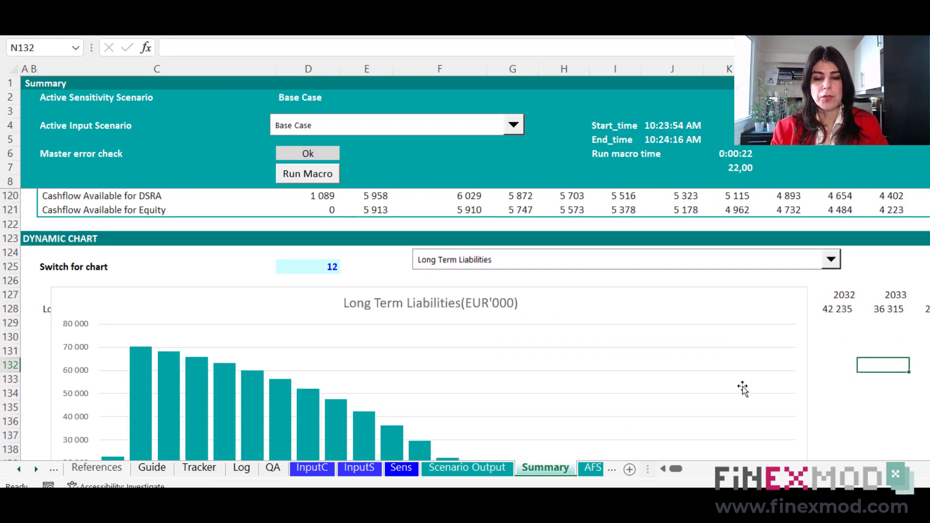
pyautogui.scroll(1, 759, 397)
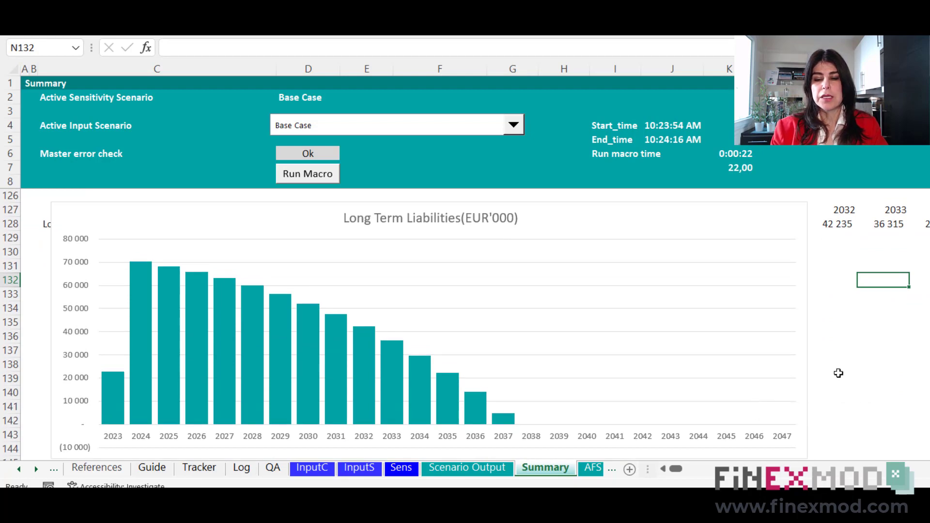
pyautogui.click(853, 248)
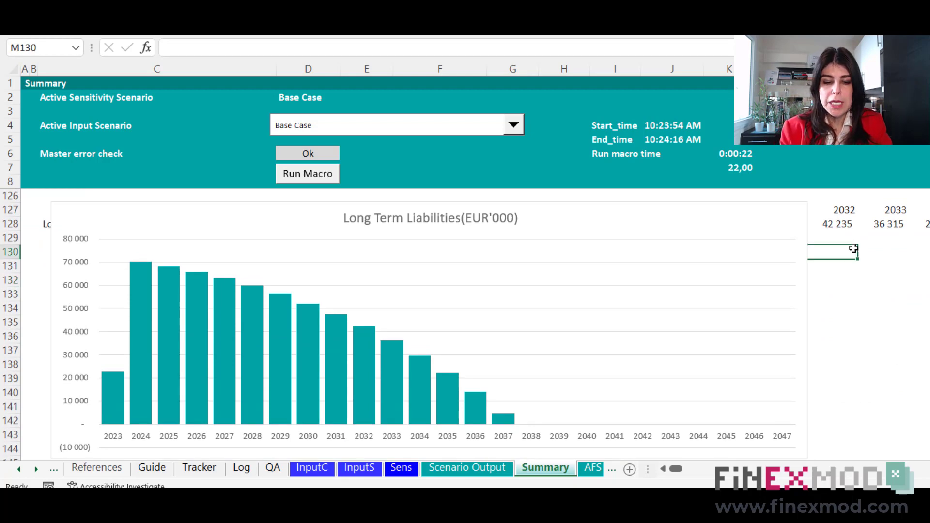
pyautogui.scroll(-1, 854, 248)
# Open the Guide sheet and scroll down to the timing assumptions.
pyautogui.click(152, 468)
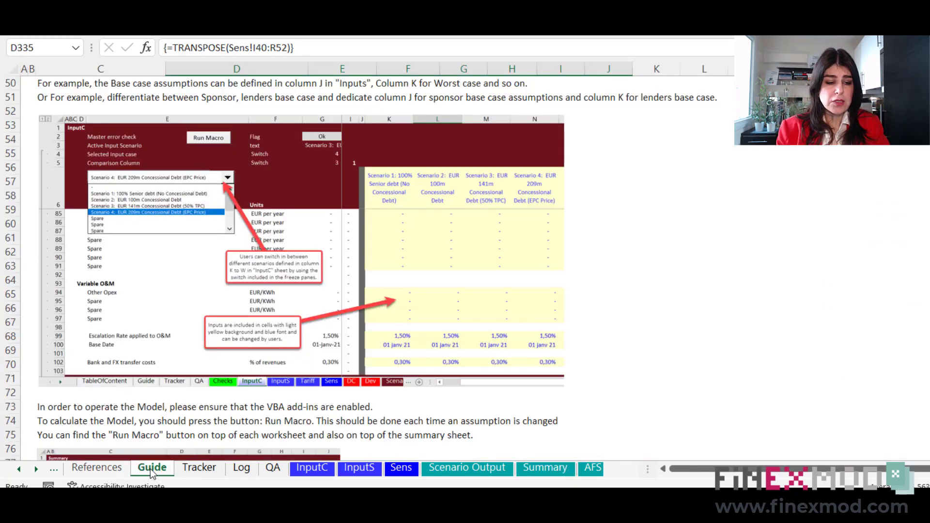
pyautogui.scroll(15, 394, 322)
pyautogui.scroll(-8, 395, 325)
pyautogui.scroll(-20, 391, 332)
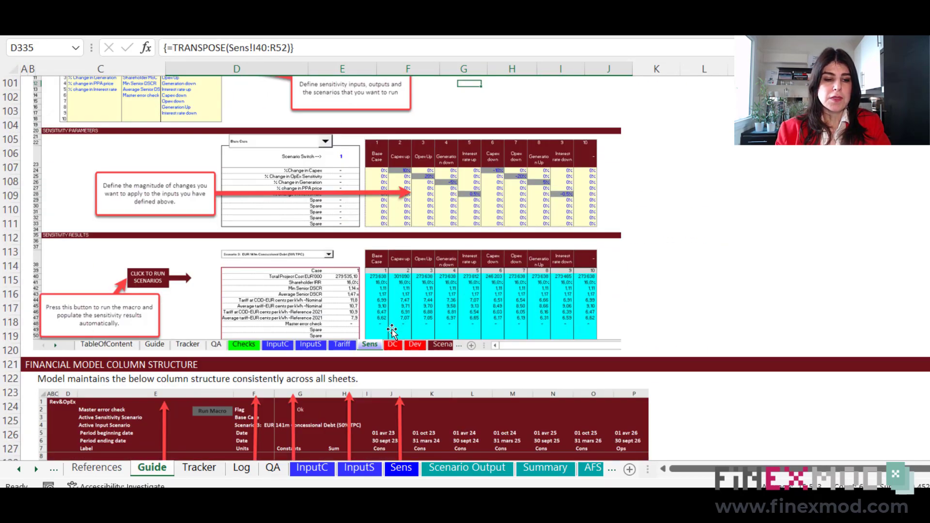
pyautogui.scroll(-20, 392, 333)
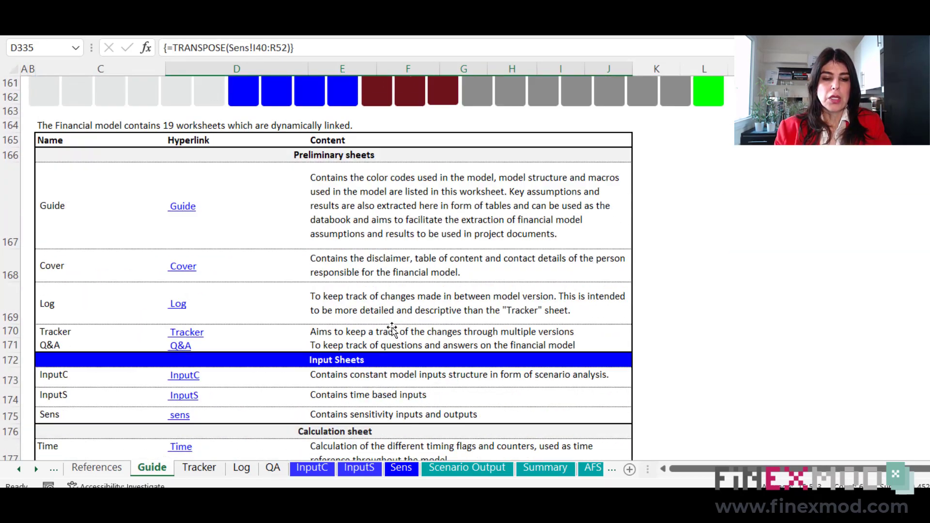
pyautogui.scroll(-20, 391, 331)
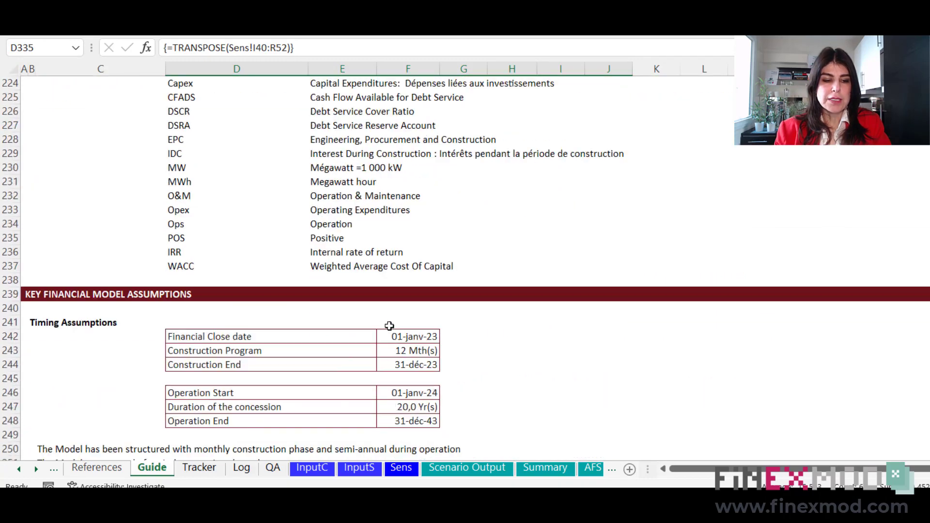
pyautogui.scroll(-1, 389, 325)
pyautogui.scroll(-1, 147, 272)
pyautogui.scroll(-1, 147, 272)
# Inspect the timing table's Construction End (F244) and Operation Start (F246) dates and C250's sentence formula.
pyautogui.click(121, 323)
pyautogui.click(126, 336)
pyautogui.click(423, 238)
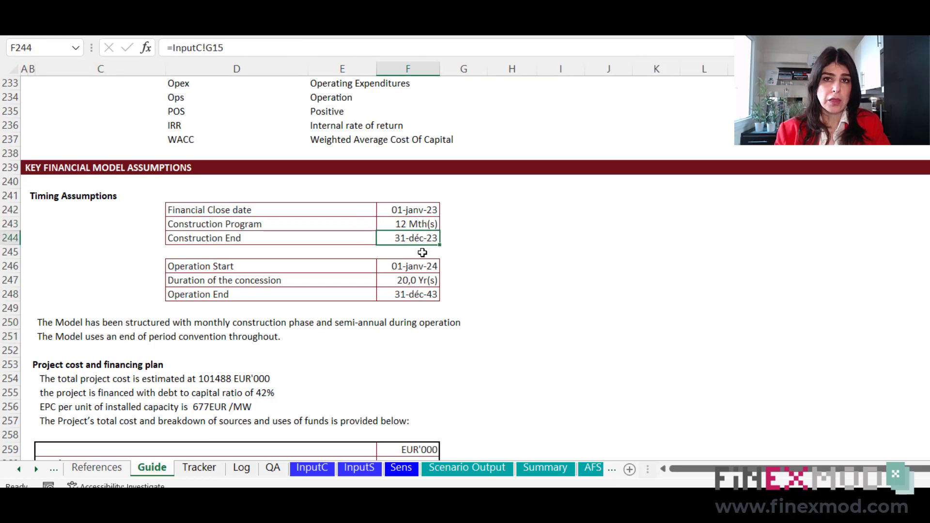
pyautogui.click(423, 266)
pyautogui.moveTo(223, 210)
pyautogui.mouseDown()
pyautogui.moveTo(373, 223)
pyautogui.moveTo(385, 298)
pyautogui.mouseUp()
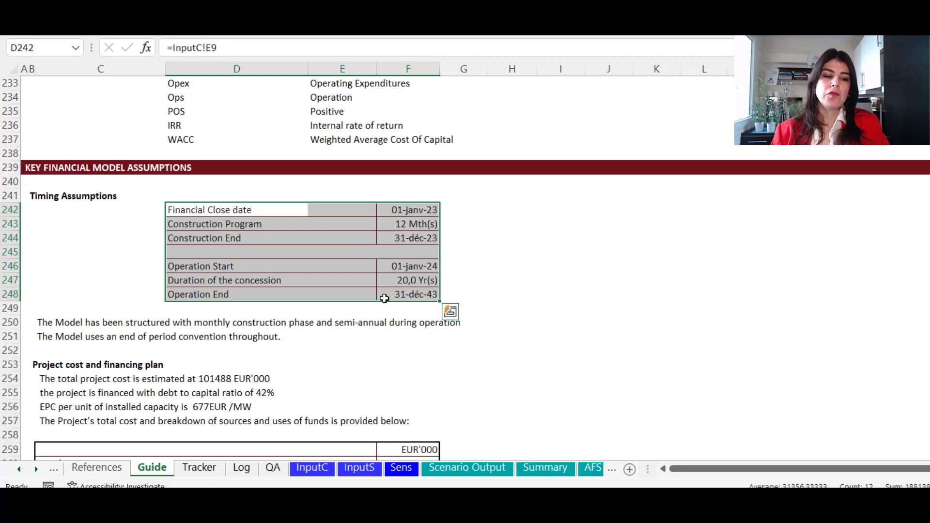
pyautogui.click(188, 321)
pyautogui.click(90, 323)
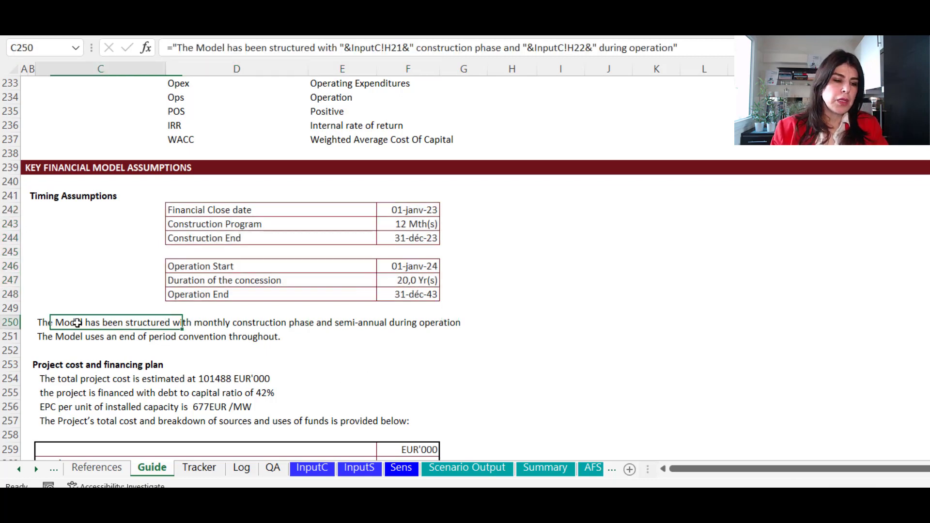
# Review the tariff and operating expense inputs, then return to the Summary sheet.
pyautogui.scroll(-5, 370, 281)
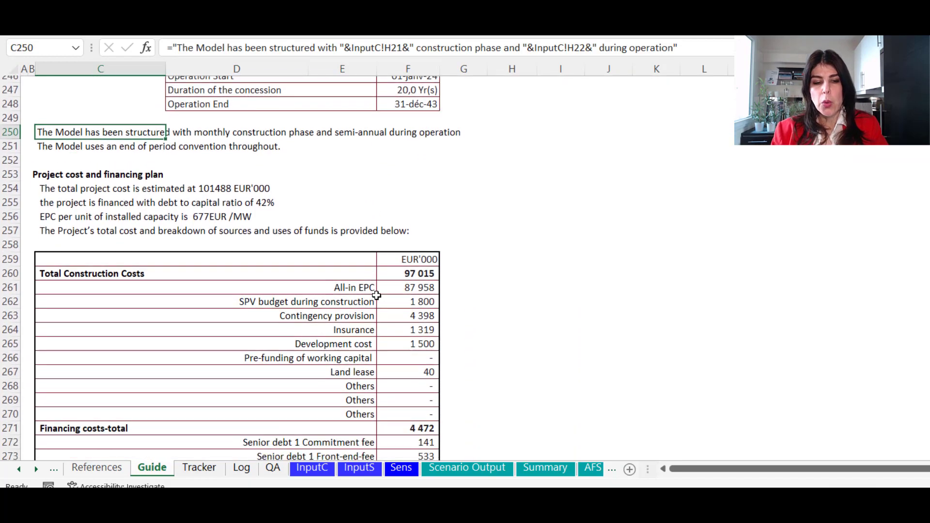
pyautogui.scroll(-17, 373, 305)
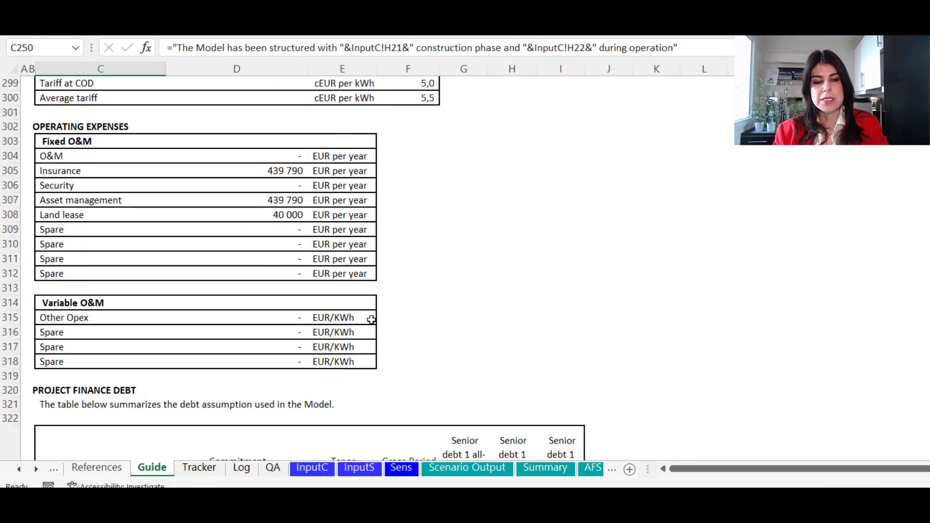
pyautogui.scroll(-12, 371, 319)
pyautogui.scroll(4, 371, 320)
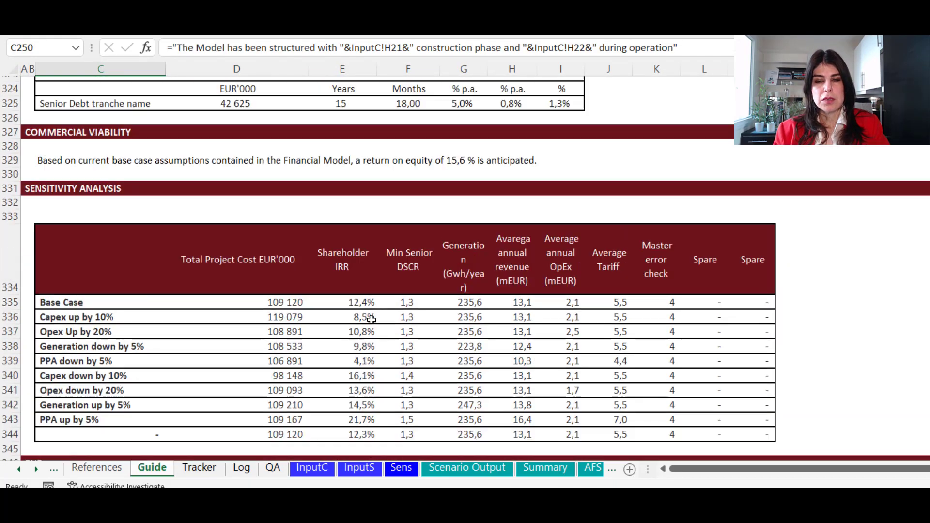
pyautogui.scroll(10, 371, 320)
pyautogui.moveTo(655, 457)
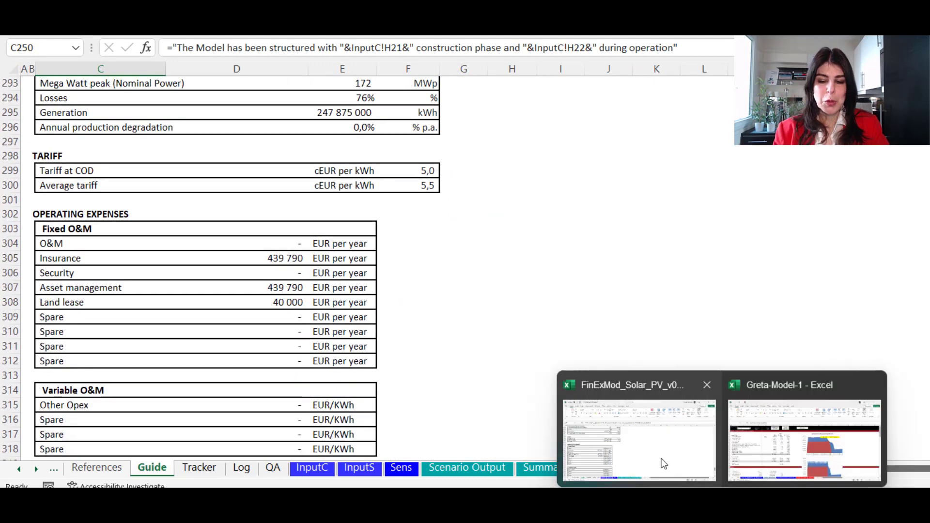
pyautogui.click(471, 233)
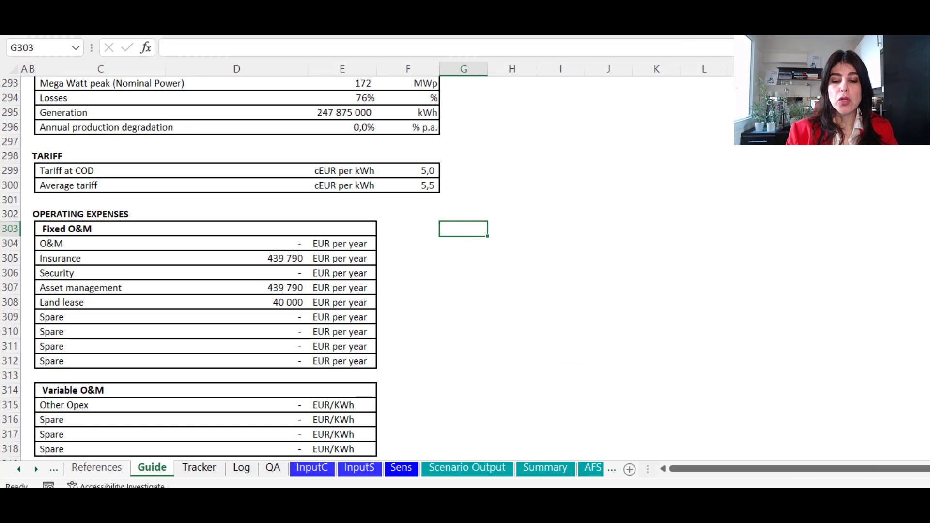
pyautogui.moveTo(727, 479)
pyautogui.click(625, 186)
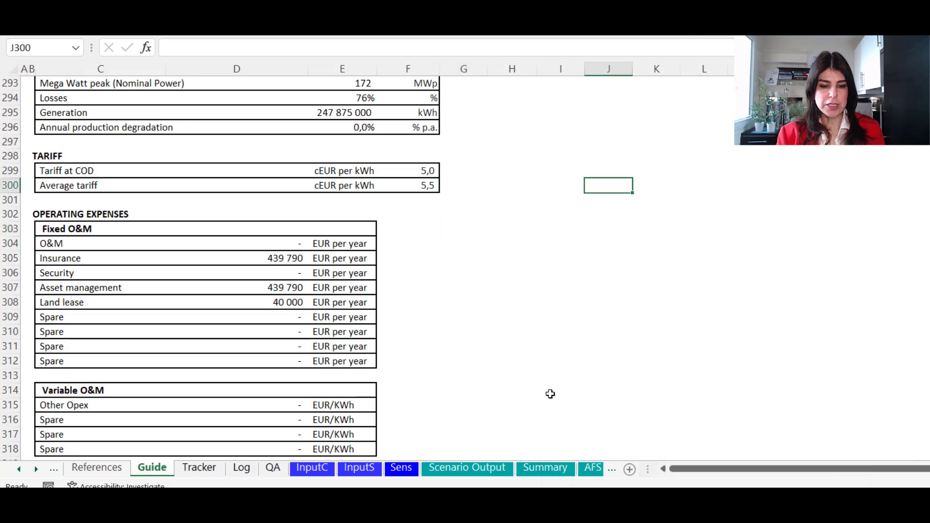
pyautogui.click(545, 467)
pyautogui.scroll(3, 621, 278)
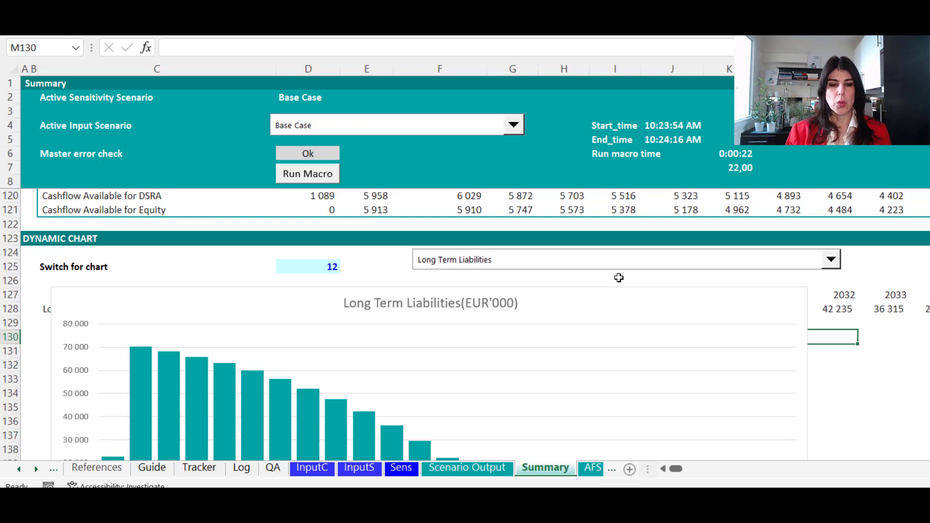
pyautogui.click(562, 266)
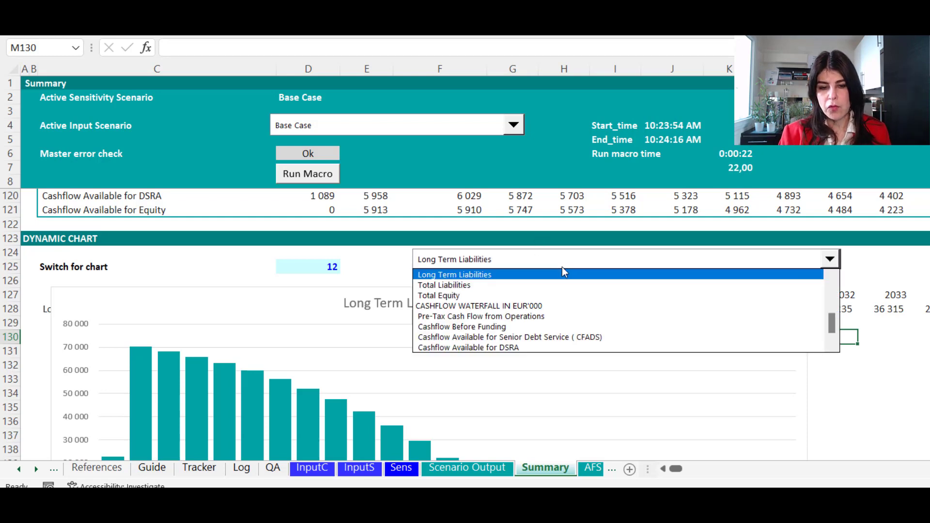
pyautogui.click(511, 232)
pyautogui.scroll(19, 509, 229)
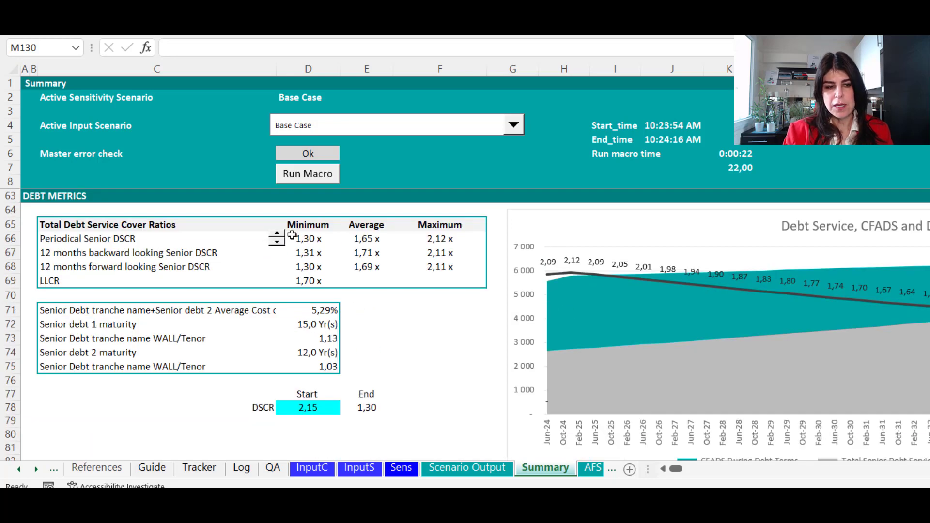
pyautogui.scroll(2, 364, 263)
pyautogui.scroll(1, 450, 310)
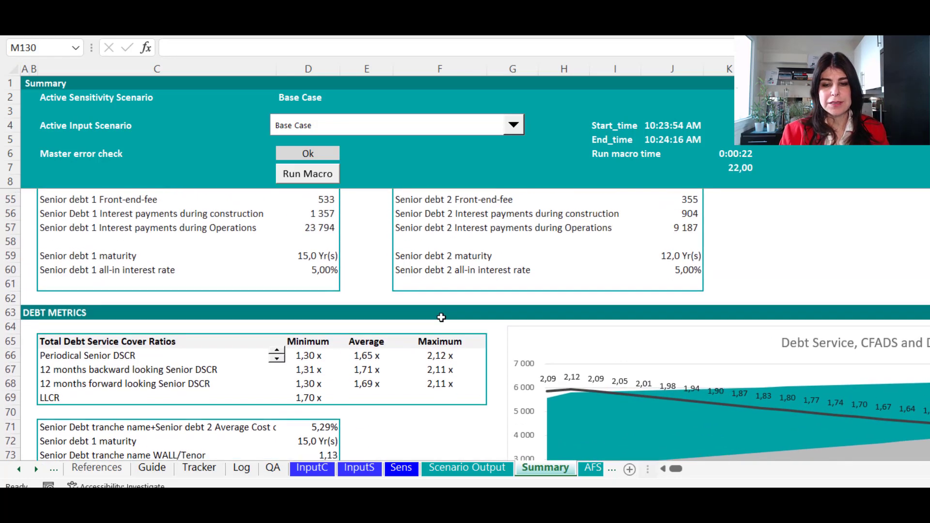
pyautogui.scroll(3, 450, 310)
pyautogui.scroll(4, 819, 359)
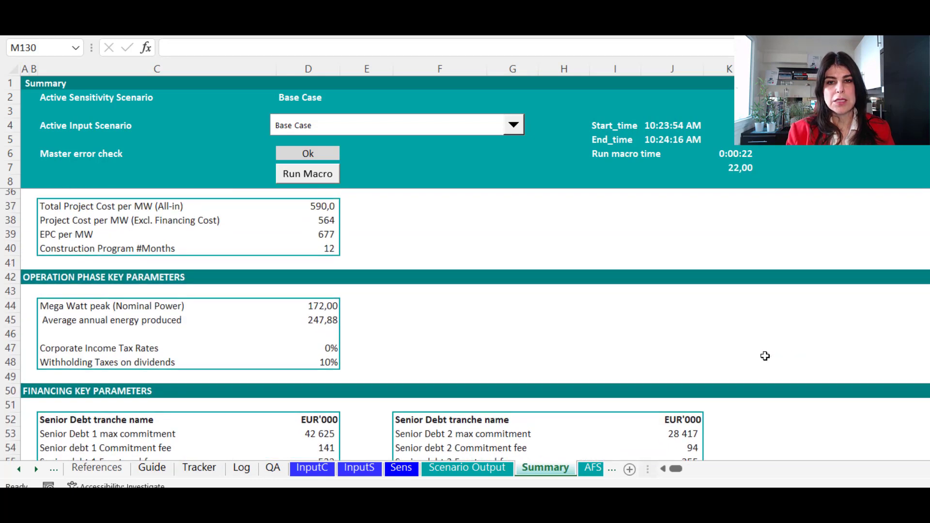
pyautogui.scroll(1, 758, 362)
pyautogui.moveTo(749, 484)
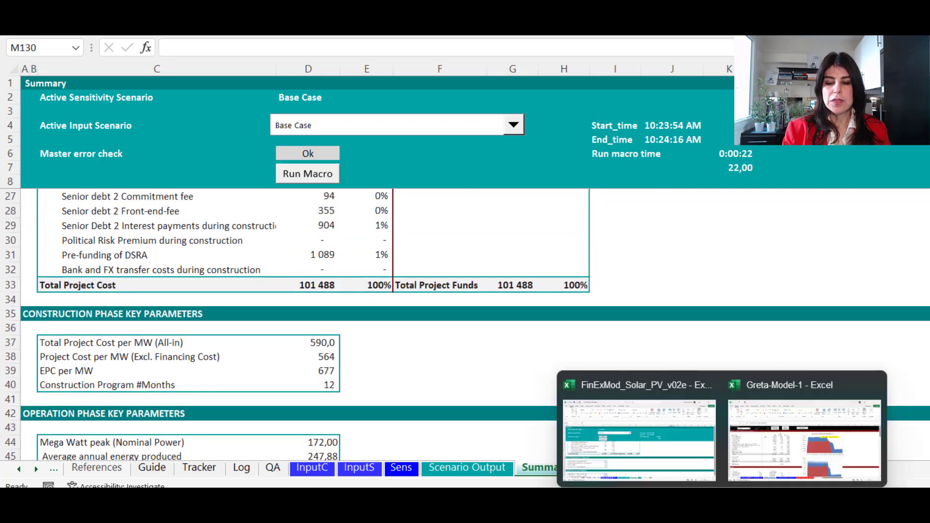
# Glance at the PowerPoint profit and loss table and the solar-model web page, then return to Greta-Model-1.
pyautogui.click(771, 464)
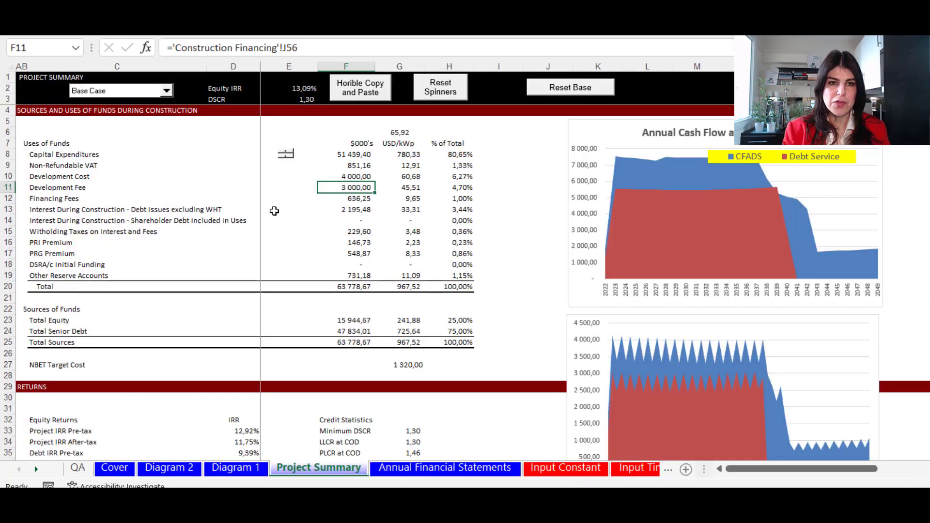
pyautogui.moveTo(629, 486)
pyautogui.click(623, 426)
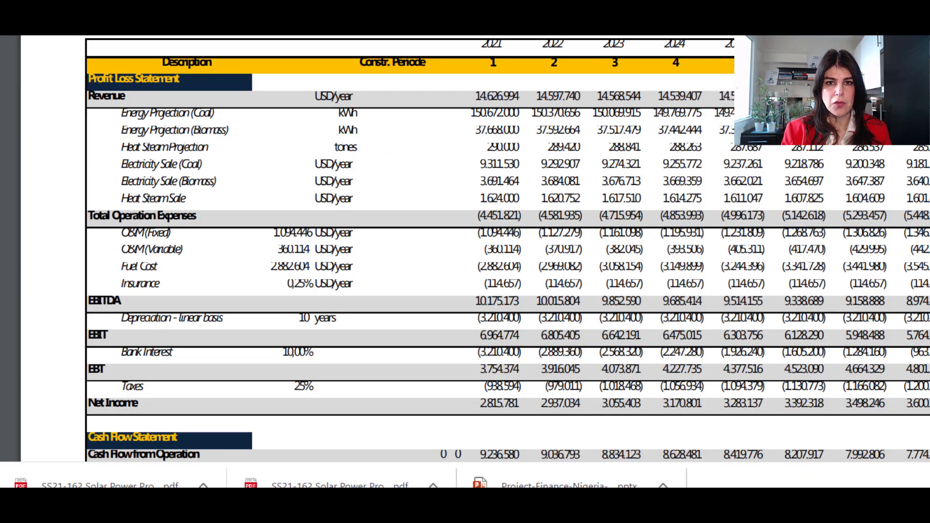
pyautogui.hotkey('alt', 'Tab')
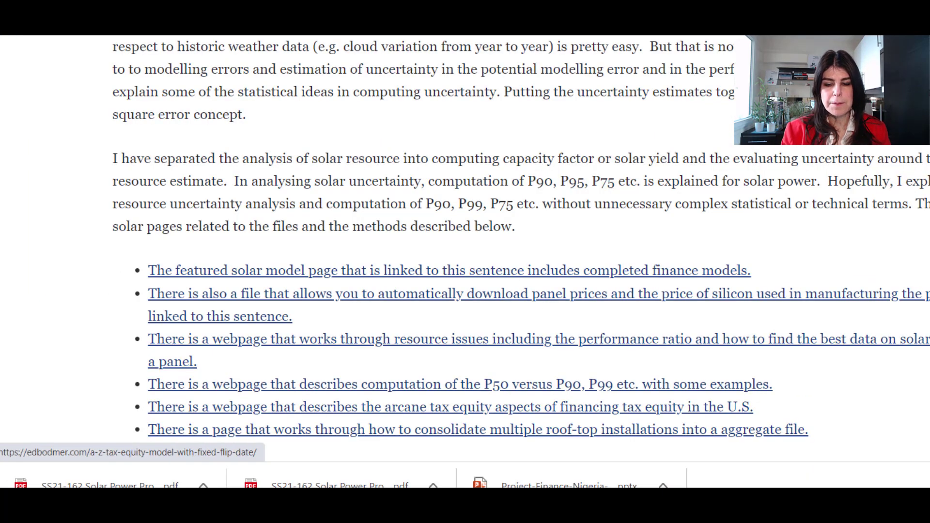
pyautogui.moveTo(722, 486)
pyautogui.click(798, 454)
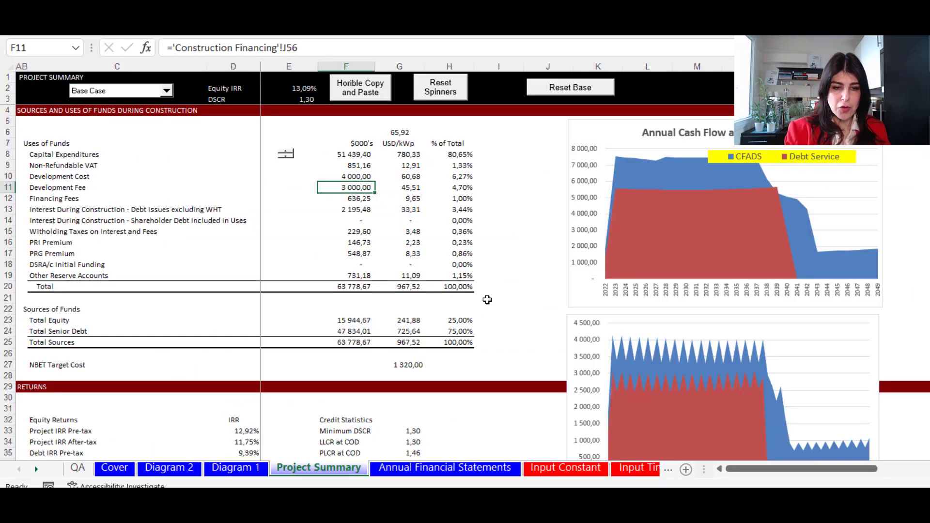
# Raise Debt to Capital Applied from 75% to 80%, giving Equity IRR 13.91% and DSCR 1.21.
pyautogui.scroll(-2, 485, 287)
pyautogui.scroll(-9, 485, 288)
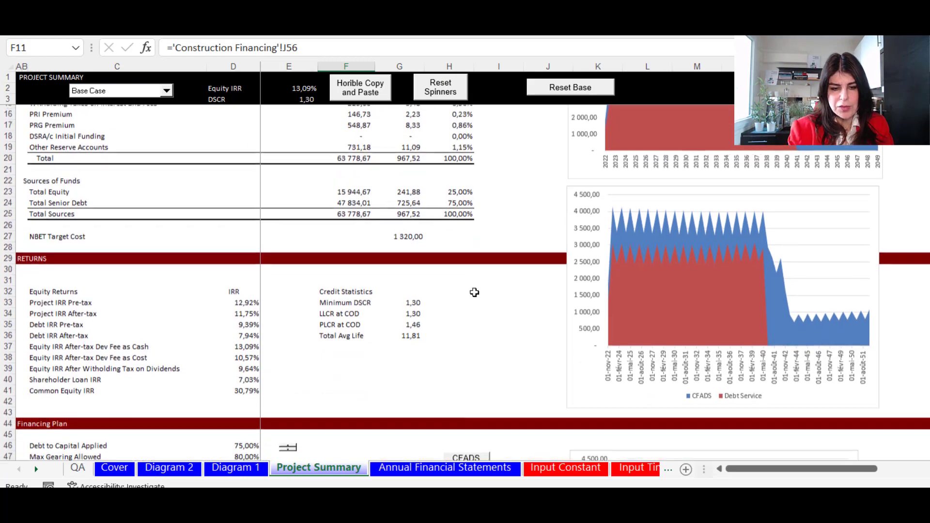
pyautogui.scroll(-1, 473, 297)
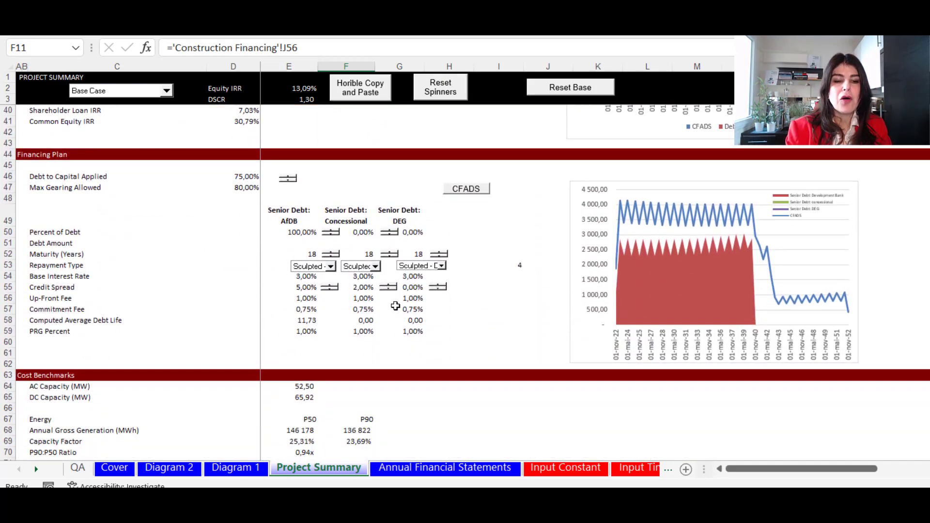
pyautogui.click(287, 179)
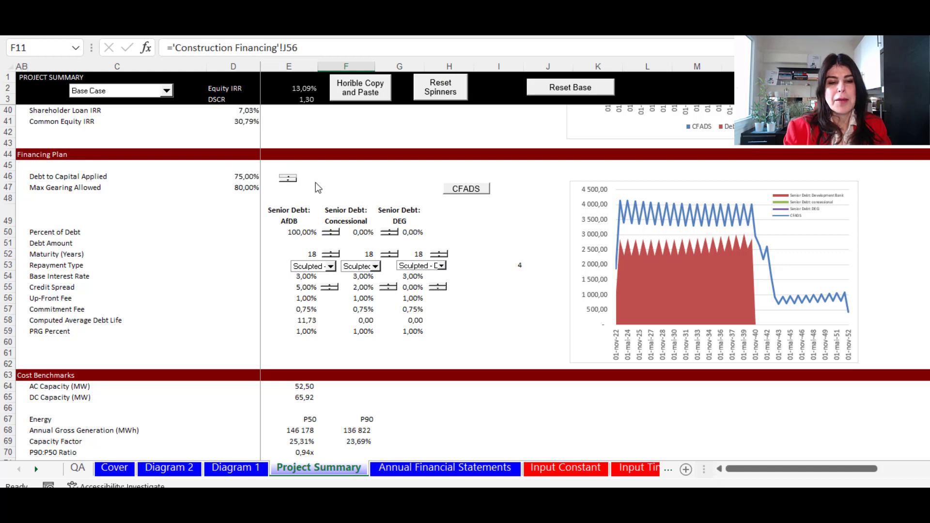
pyautogui.click(310, 187)
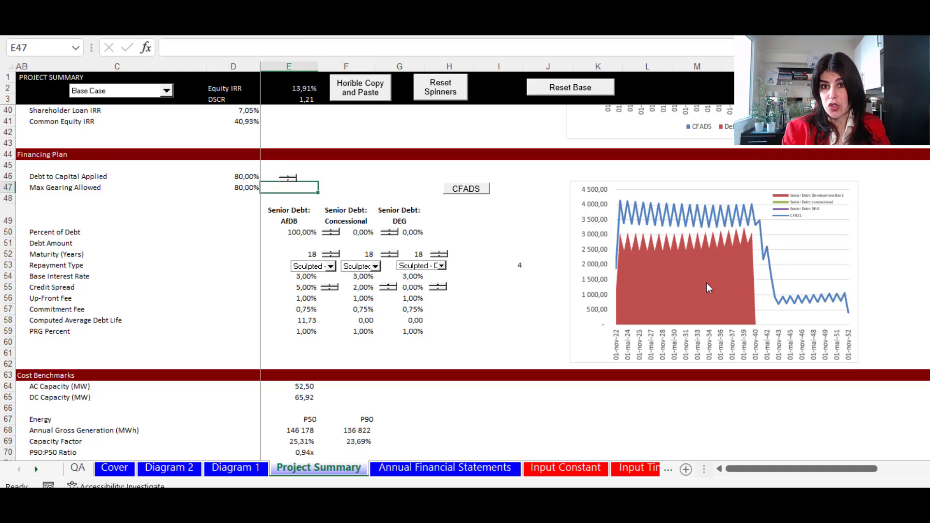
pyautogui.scroll(-3, 458, 299)
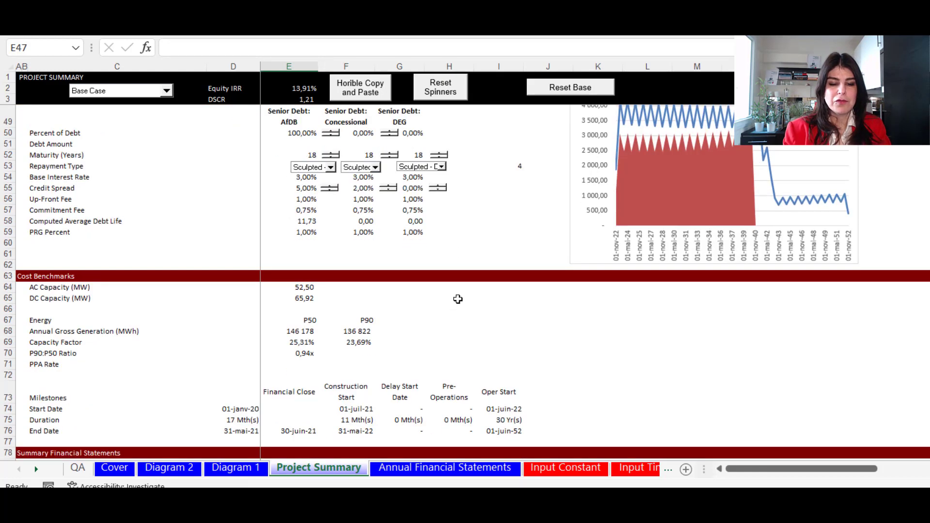
# On Diagram 2, nudge Final Capacity Factor up to 0.26%, then check Project Summary (Equity IRR 15.07%, DSCR 1.24).
pyautogui.click(169, 468)
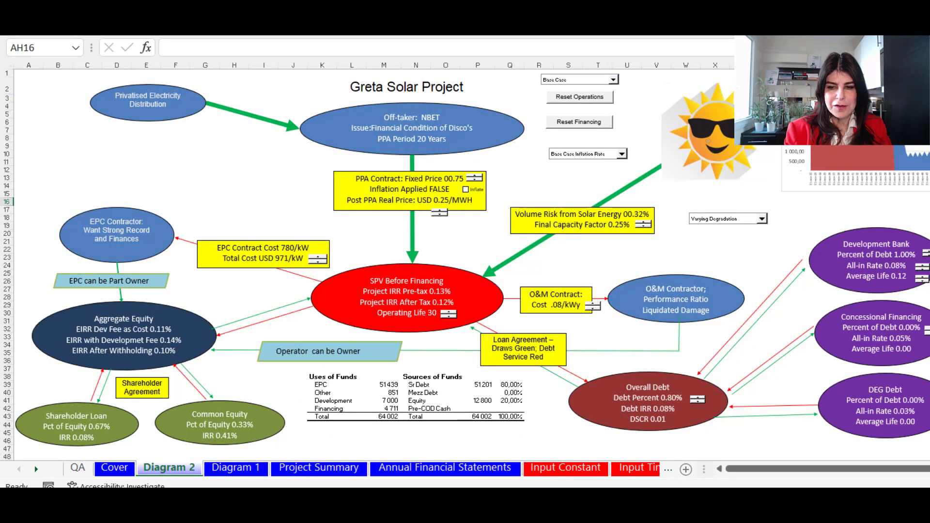
pyautogui.scroll(-1, 330, 351)
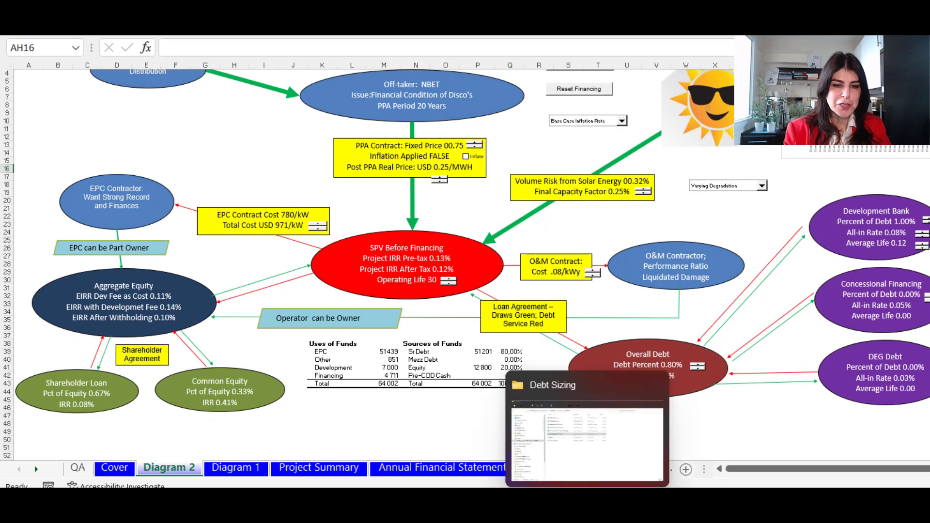
pyautogui.scroll(1, 642, 231)
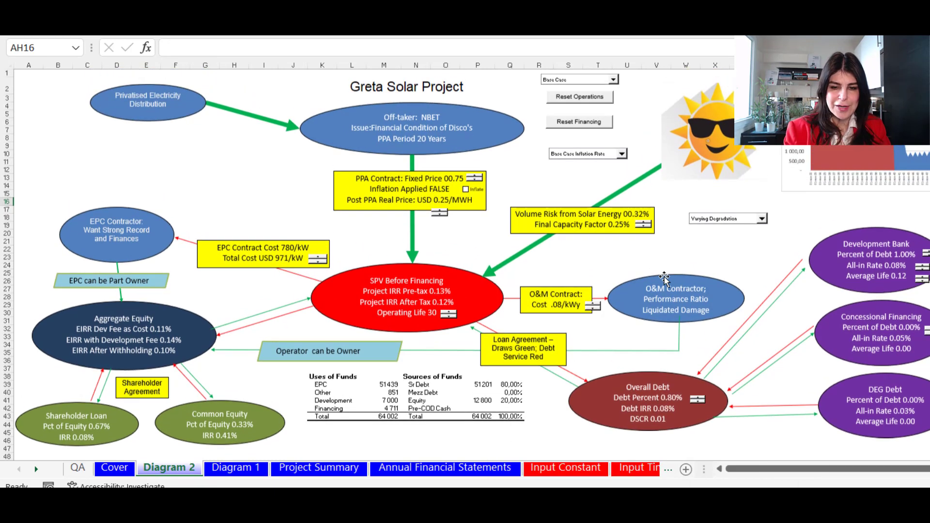
pyautogui.click(639, 227)
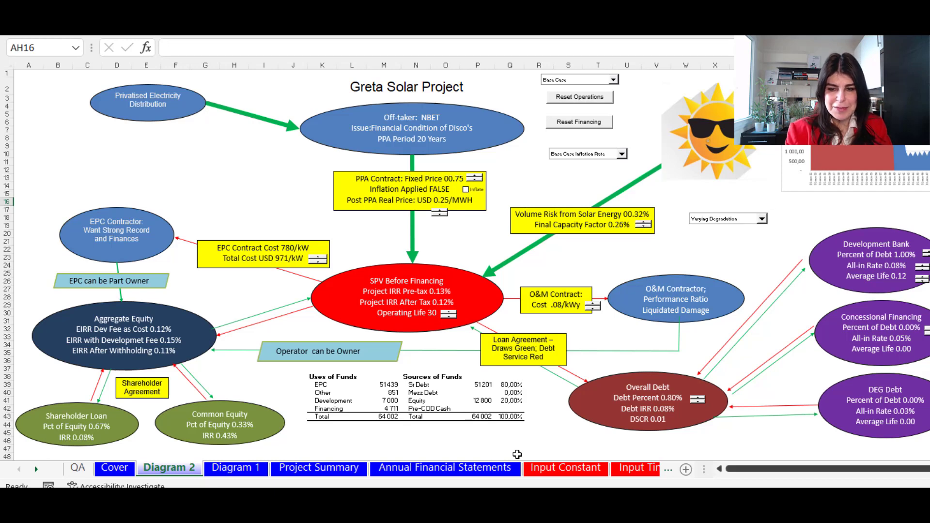
pyautogui.click(333, 468)
pyautogui.scroll(8, 784, 384)
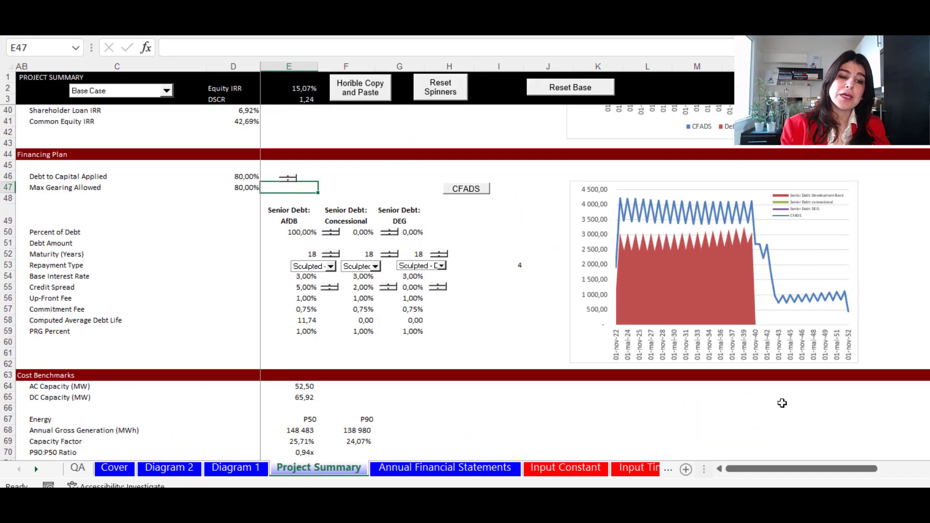
pyautogui.scroll(7, 789, 421)
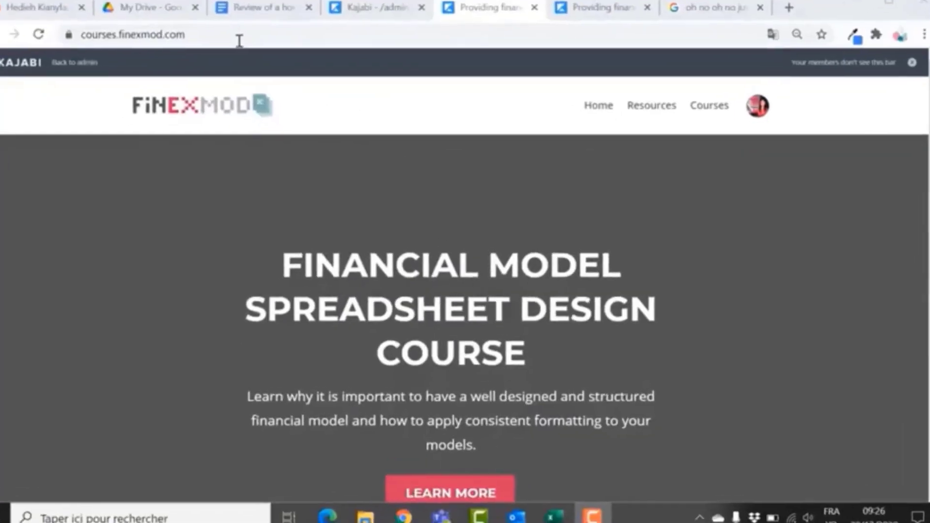
# Go to the spreadsheet-design-course page and scroll through its modules, Join Now offer and instructor bio.
pyautogui.click(239, 37)
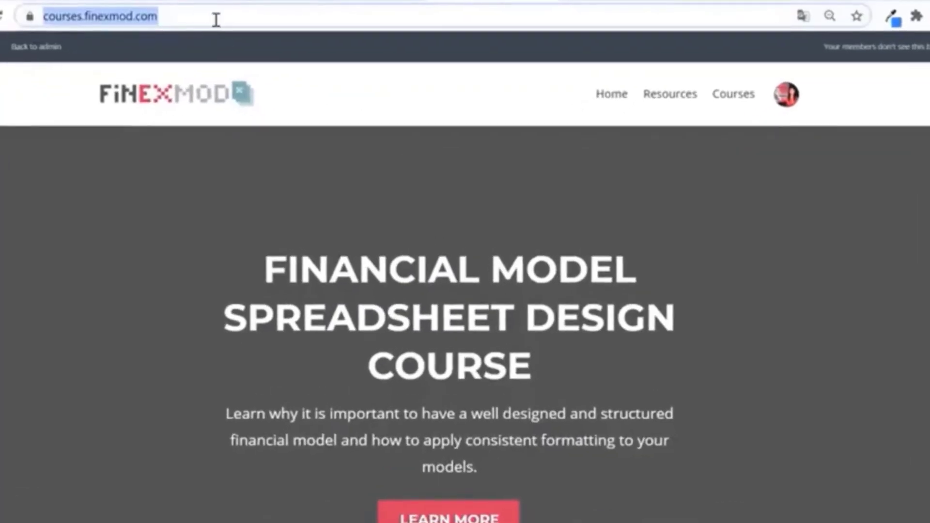
pyautogui.scroll(-3, 484, 368)
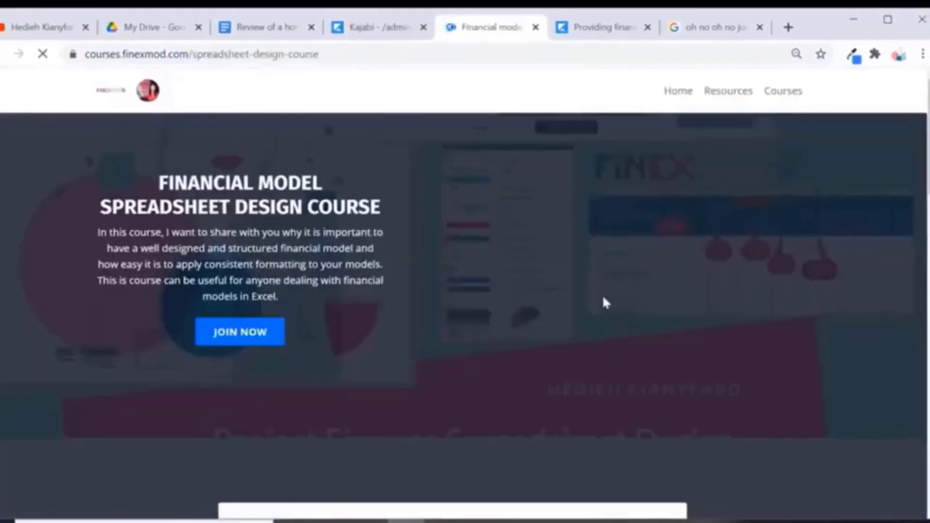
pyautogui.scroll(-15, 602, 295)
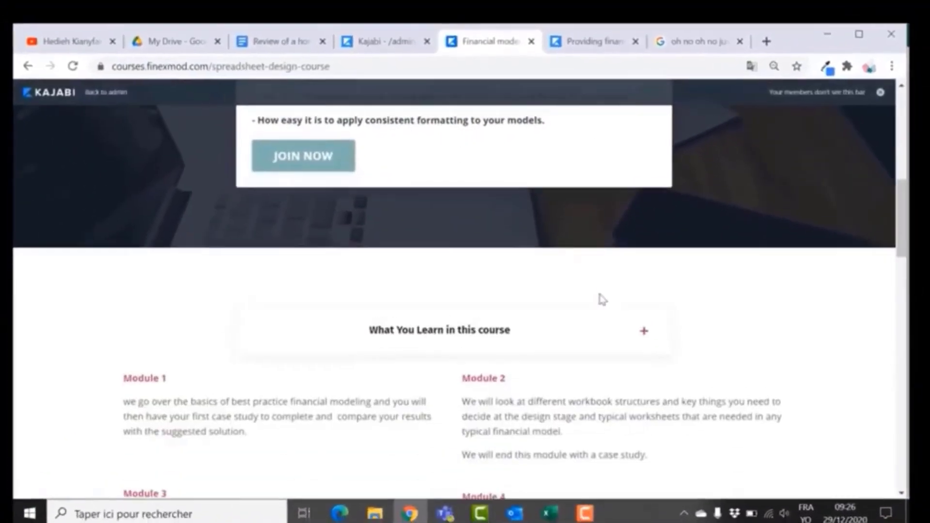
pyautogui.scroll(-15, 601, 299)
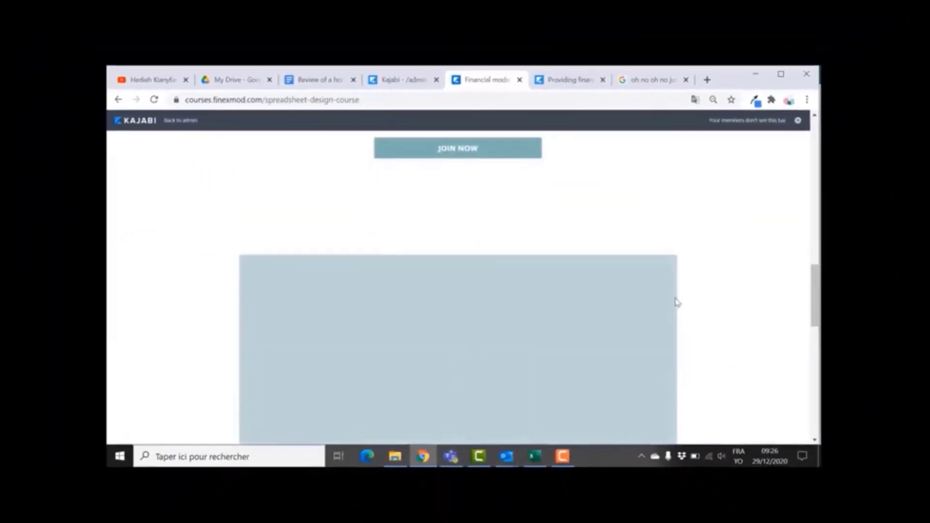
pyautogui.scroll(-10, 676, 301)
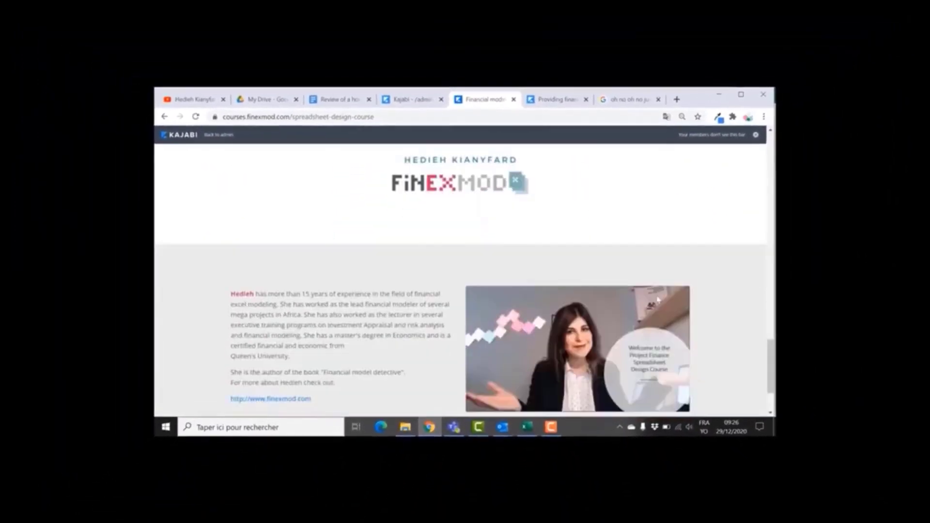